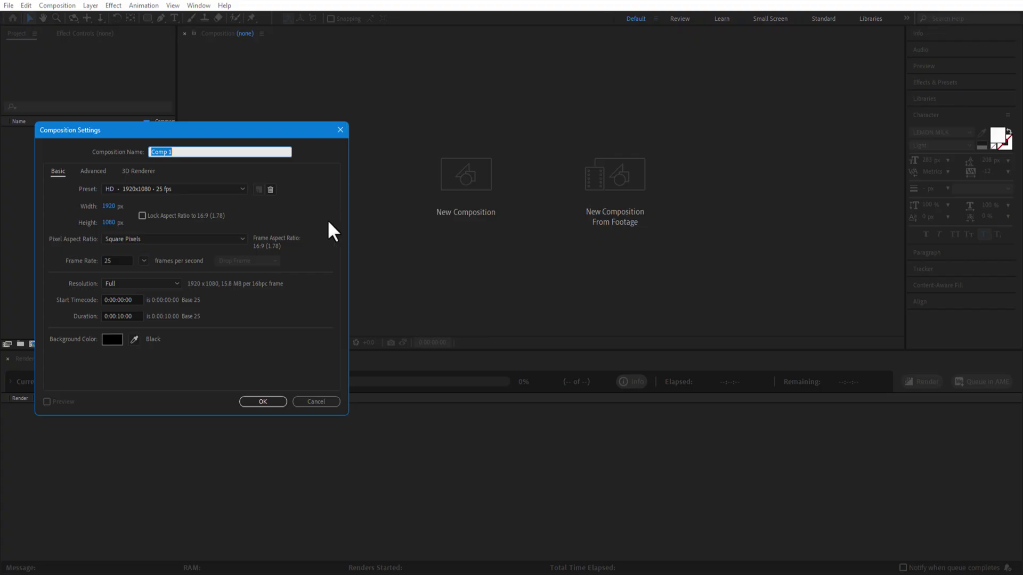
{"action": "type", "text": "main"}
Create the 1920×1080, 25 fps, 10-second composition named main.
{"action": "key", "text": "Return"}
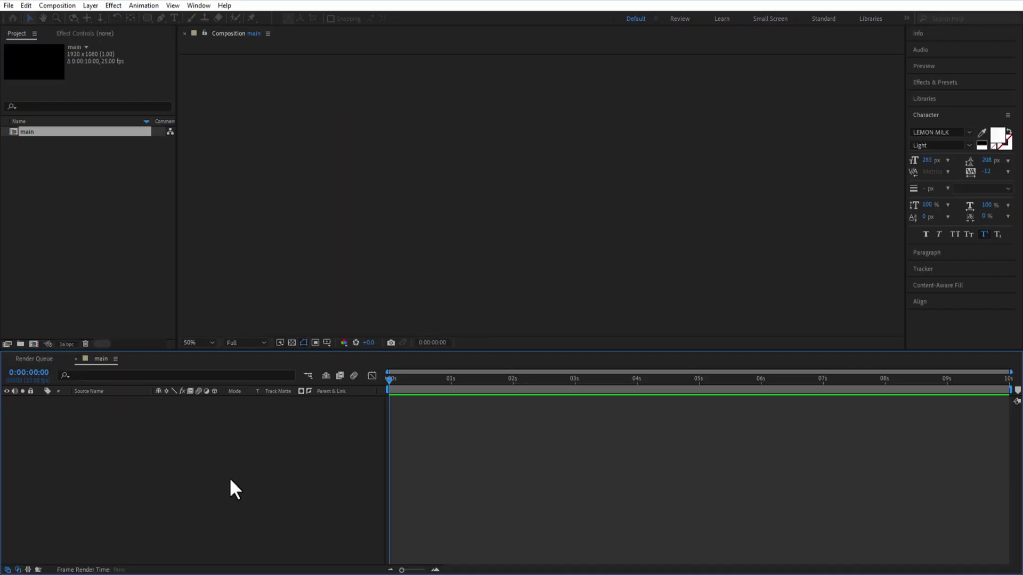
Add a very dark grey full-frame solid named bg to the main composition.
{"action": "right_click", "coordinate": [205, 467]}
{"action": "mouse_move", "coordinate": [271, 332]}
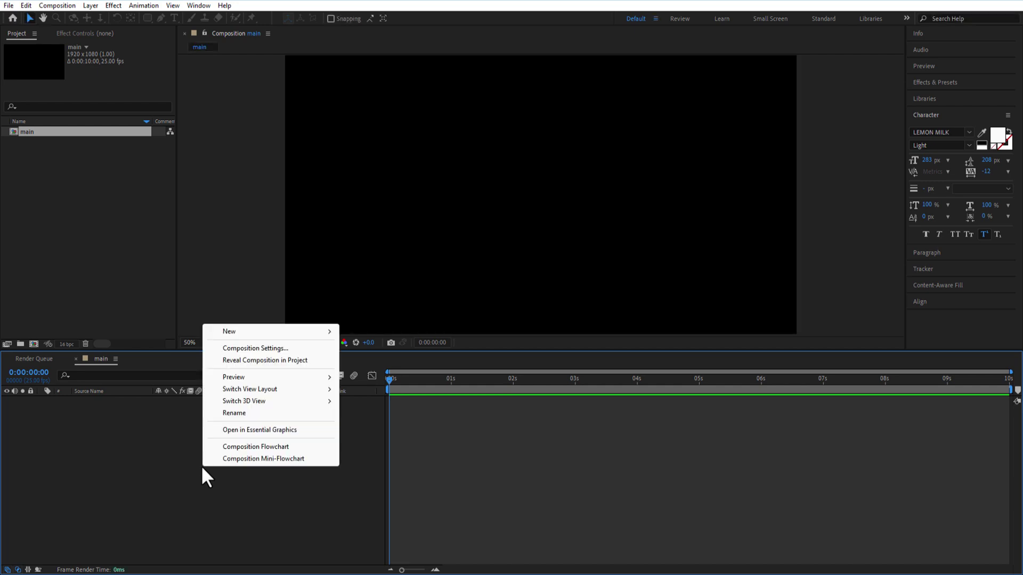
{"action": "left_click", "coordinate": [367, 361]}
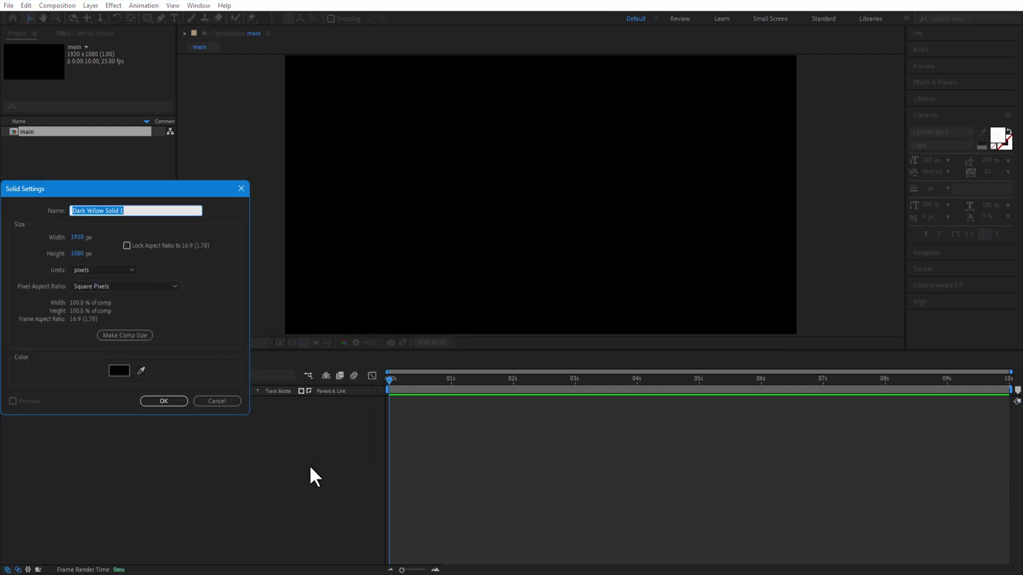
{"action": "left_click", "coordinate": [128, 370]}
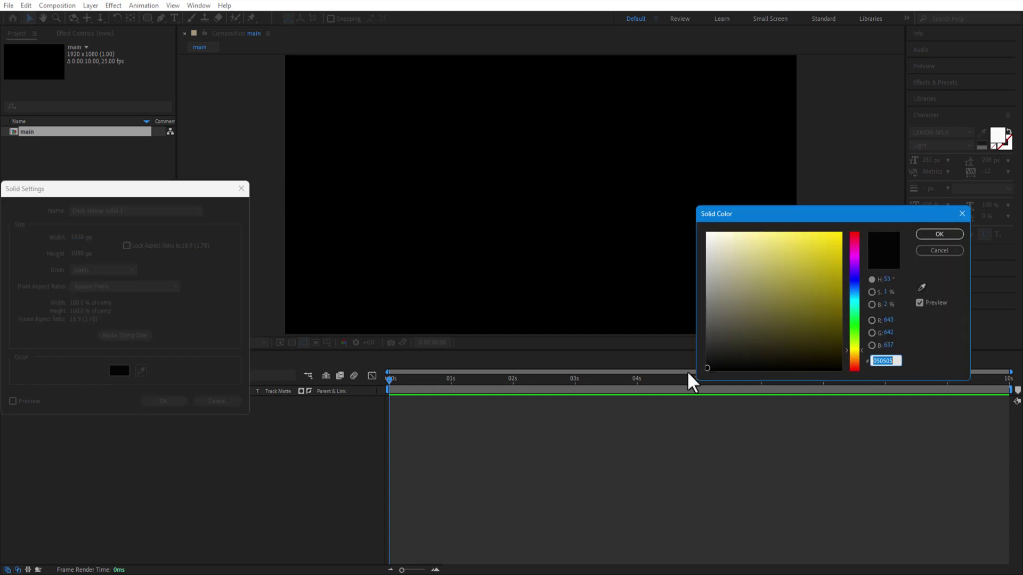
{"action": "left_click", "coordinate": [709, 361]}
{"action": "left_click", "coordinate": [939, 234]}
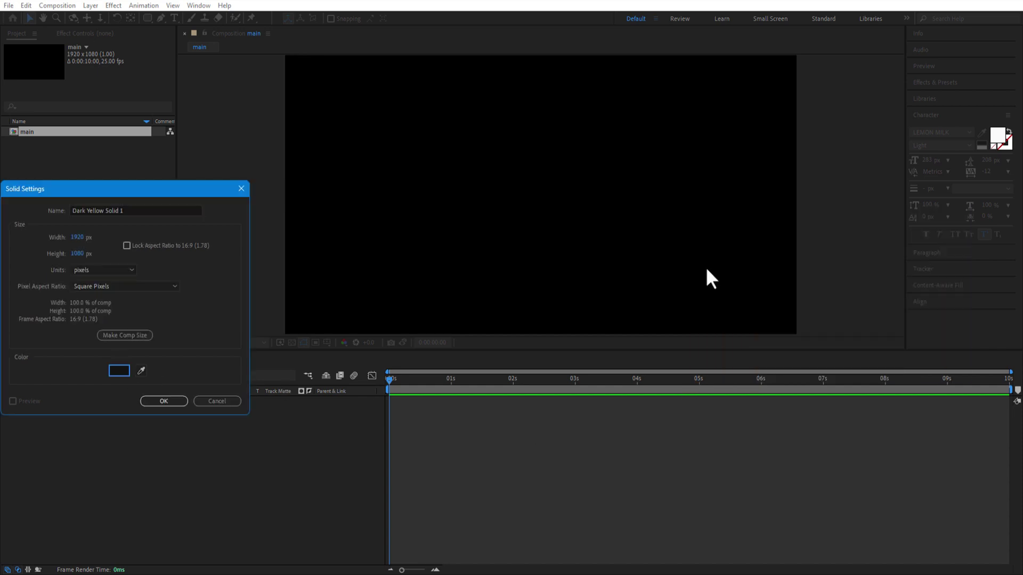
{"action": "left_click", "coordinate": [116, 211]}
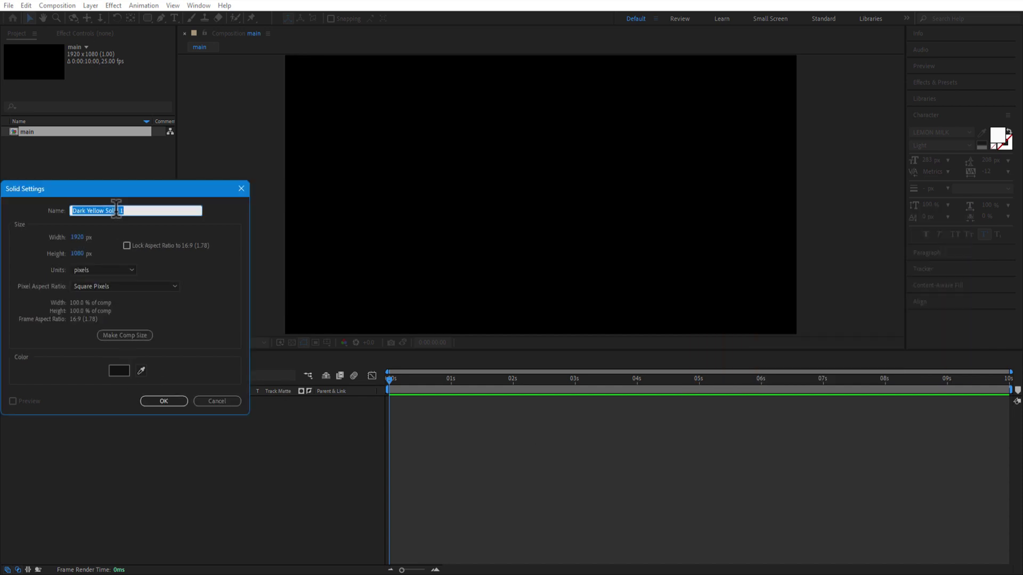
{"action": "type", "text": "bg"}
{"action": "left_click", "coordinate": [162, 403]}
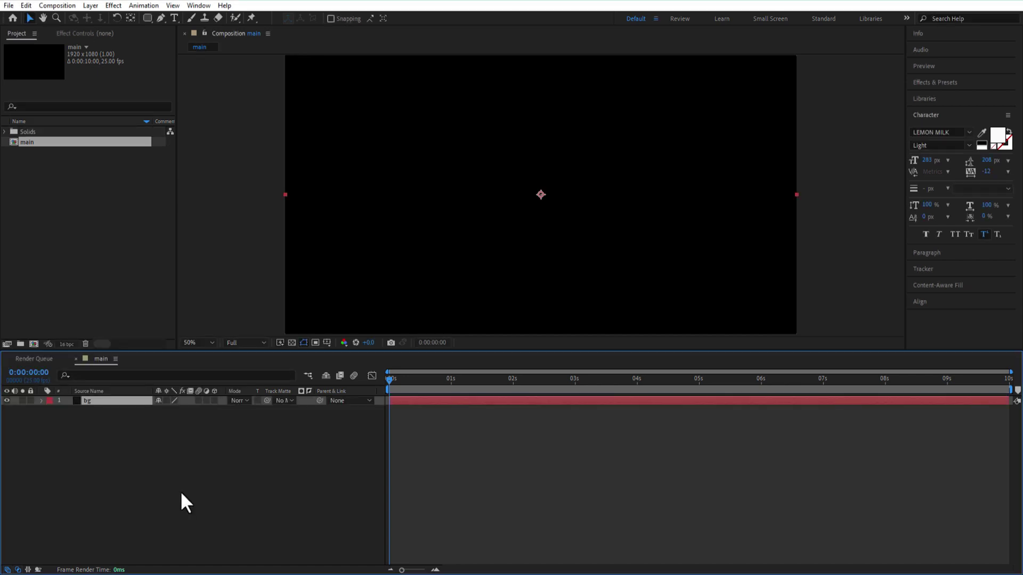
{"action": "left_click", "coordinate": [182, 485]}
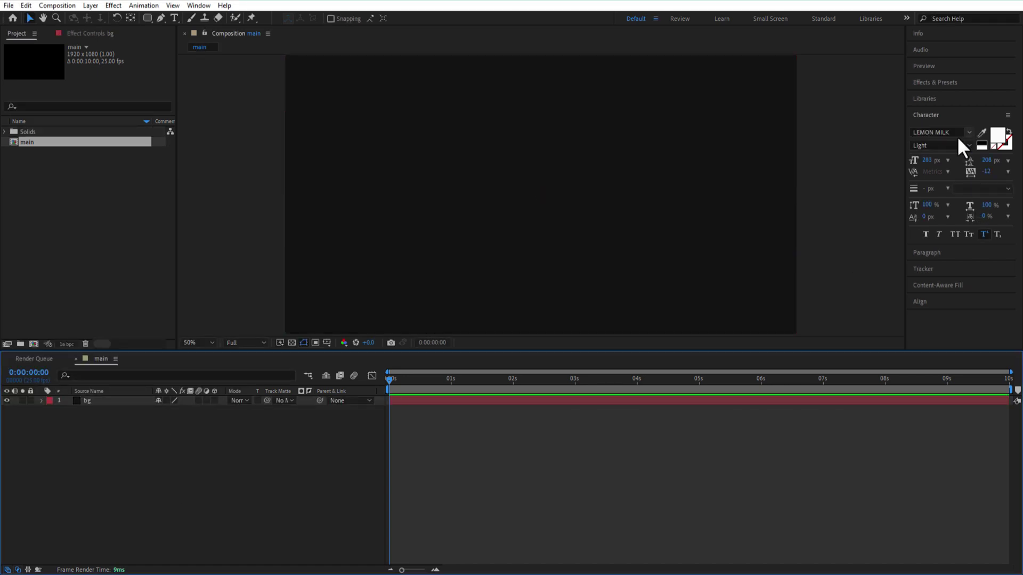
Apply the Grid effect to bg and set its Corner to about 1200, 760.
{"action": "left_click", "coordinate": [935, 82]}
{"action": "type", "text": "grid"}
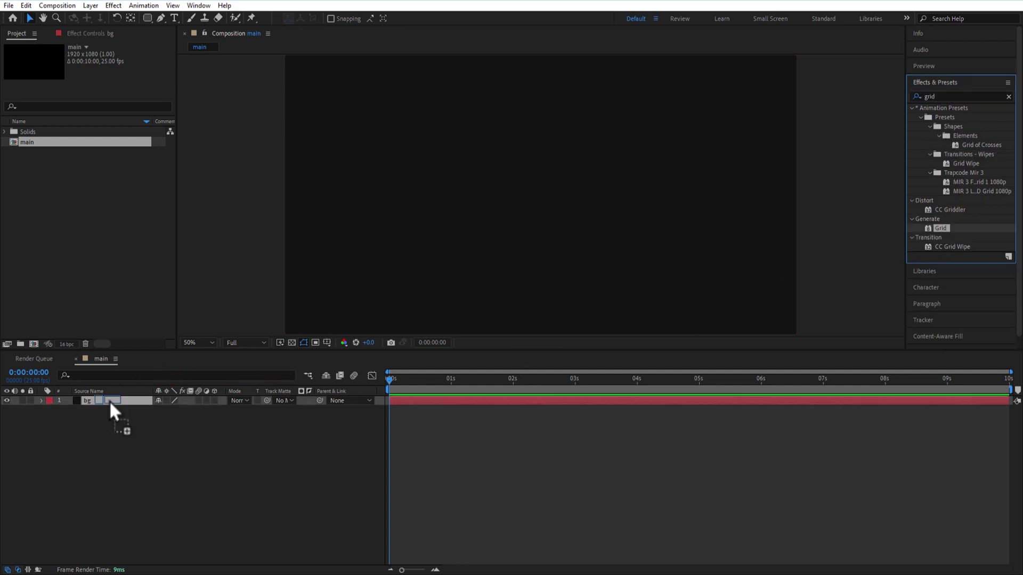
{"action": "left_click_drag", "start_coordinate": [936, 227], "coordinate": [112, 401]}
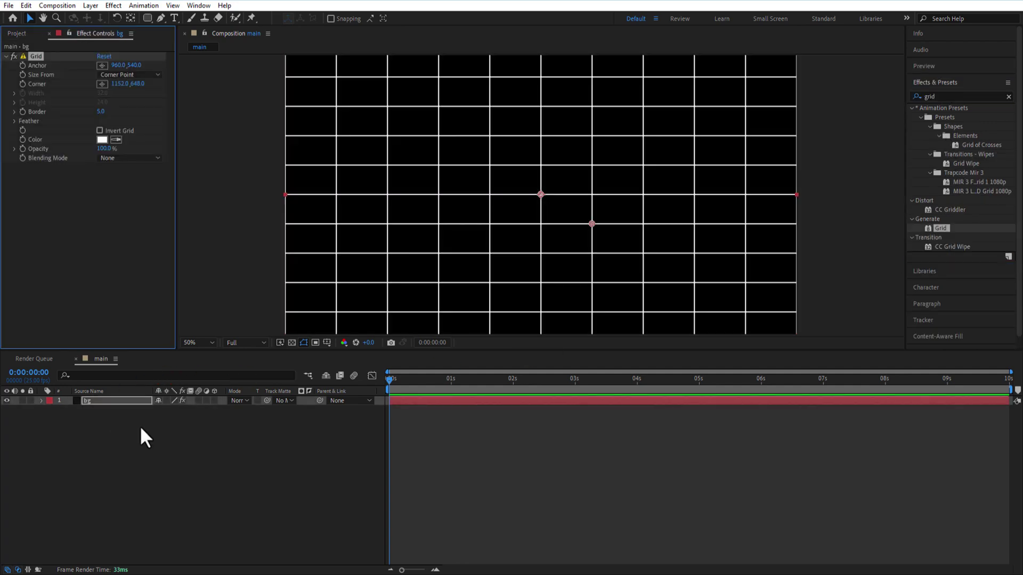
{"action": "left_click", "coordinate": [118, 84]}
{"action": "type", "text": "0"}
{"action": "key", "text": "Tab"}
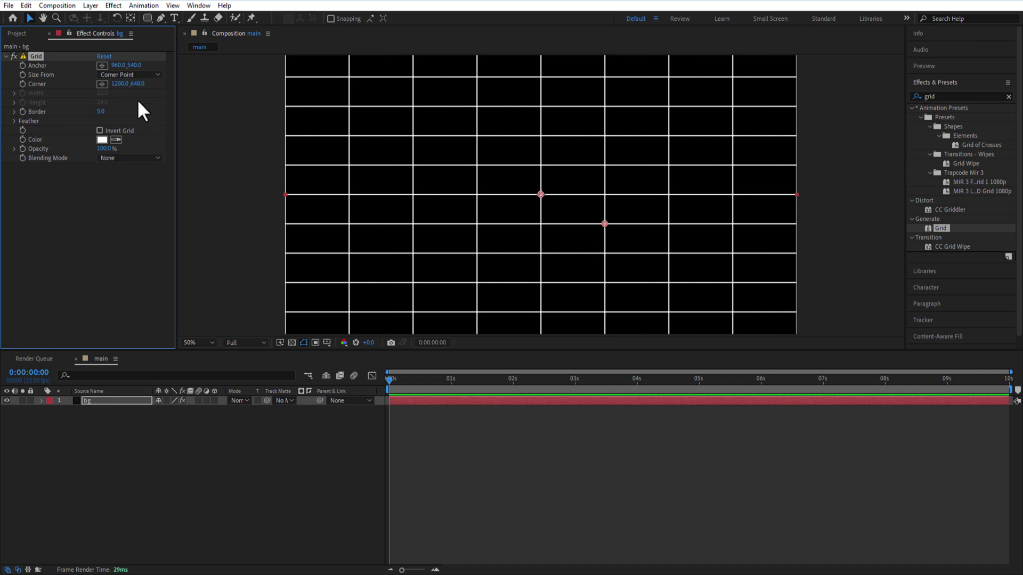
{"action": "type", "text": "764"}
{"action": "key", "text": "Return"}
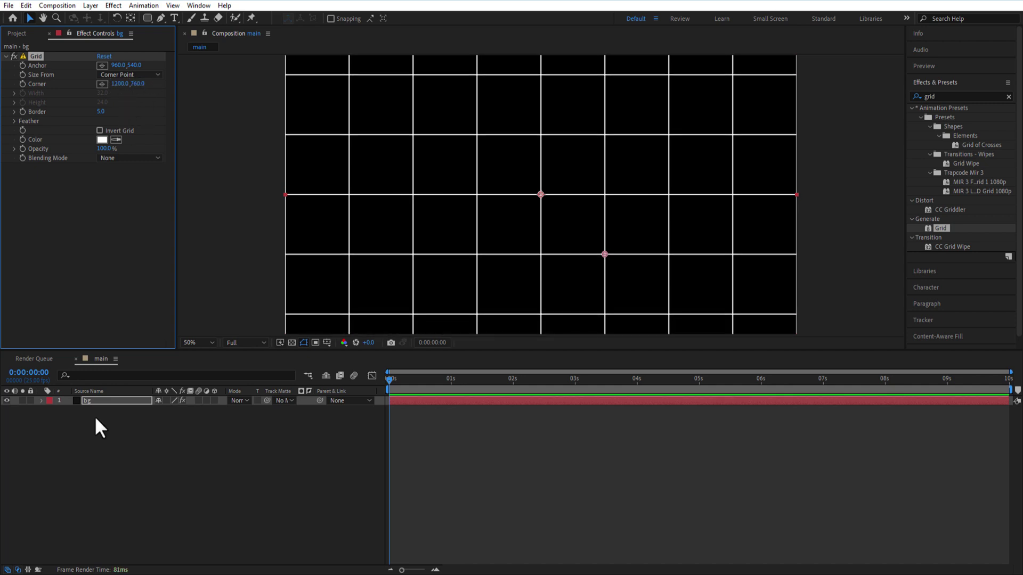
{"action": "left_click", "coordinate": [225, 468]}
Apply Turbulent Displace to bg with Amount 10 and Size 20.
{"action": "double_click", "coordinate": [959, 94]}
{"action": "key", "text": "BackSpace"}
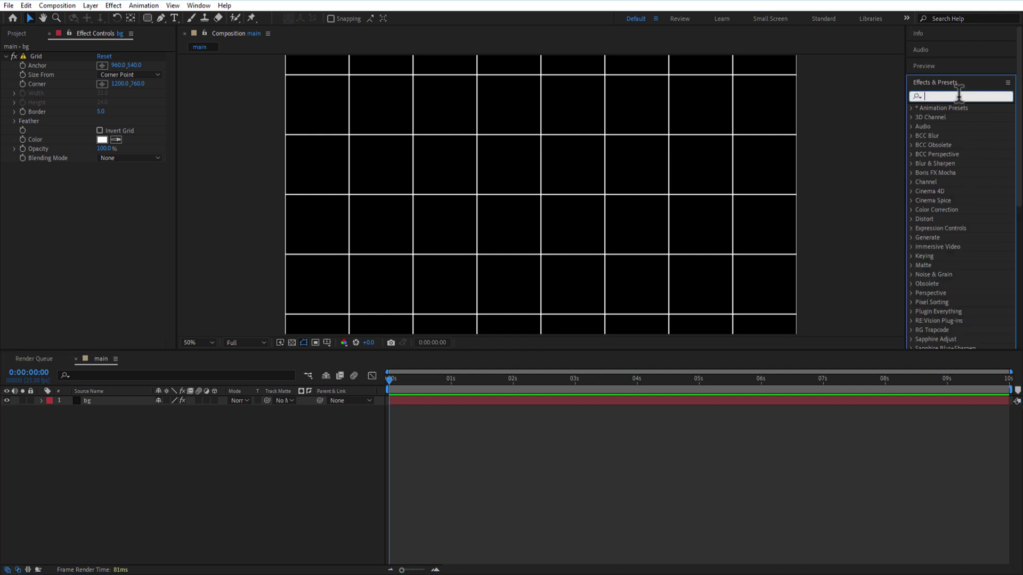
{"action": "type", "text": "turbul"}
{"action": "left_click_drag", "start_coordinate": [959, 119], "coordinate": [131, 401]}
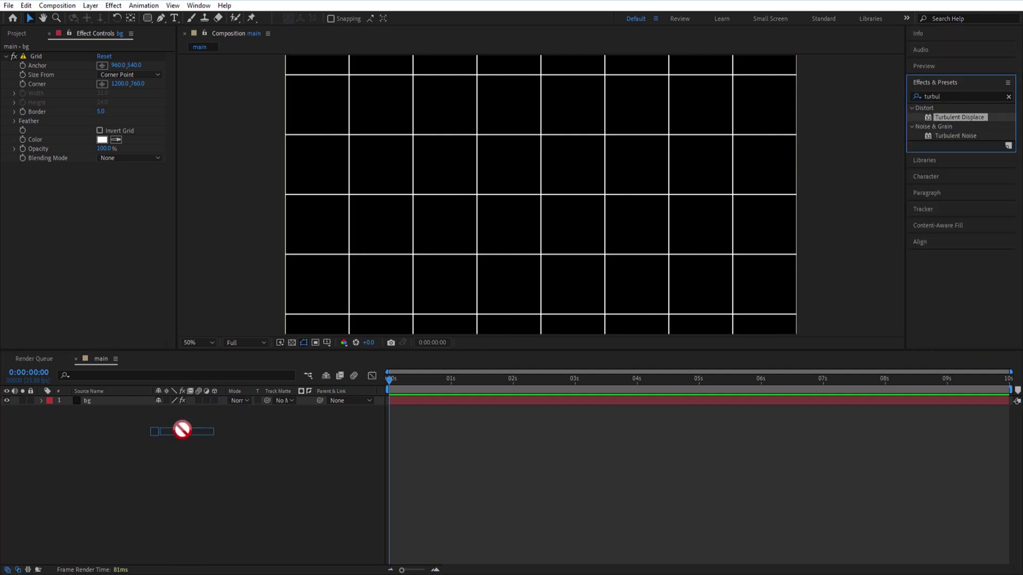
{"action": "left_click", "coordinate": [104, 186]}
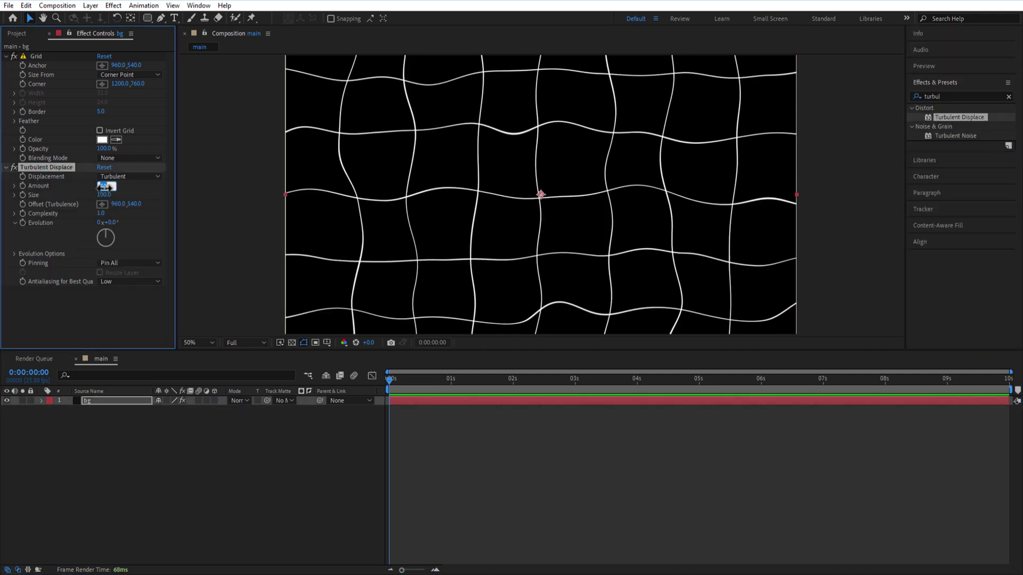
{"action": "type", "text": "10"}
{"action": "key", "text": "Return"}
{"action": "left_click", "coordinate": [107, 195]}
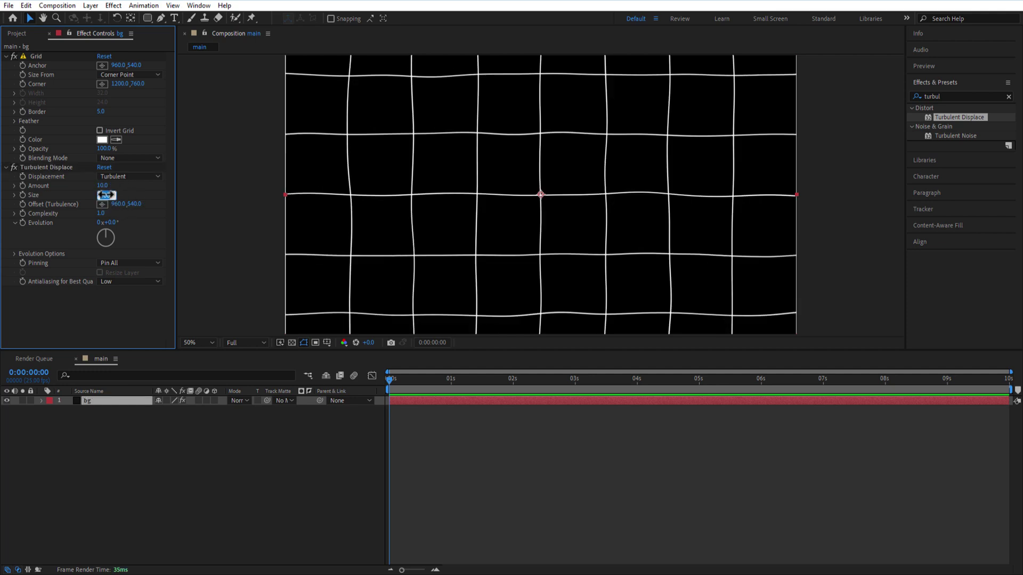
{"action": "type", "text": "0"}
{"action": "key", "text": "Return"}
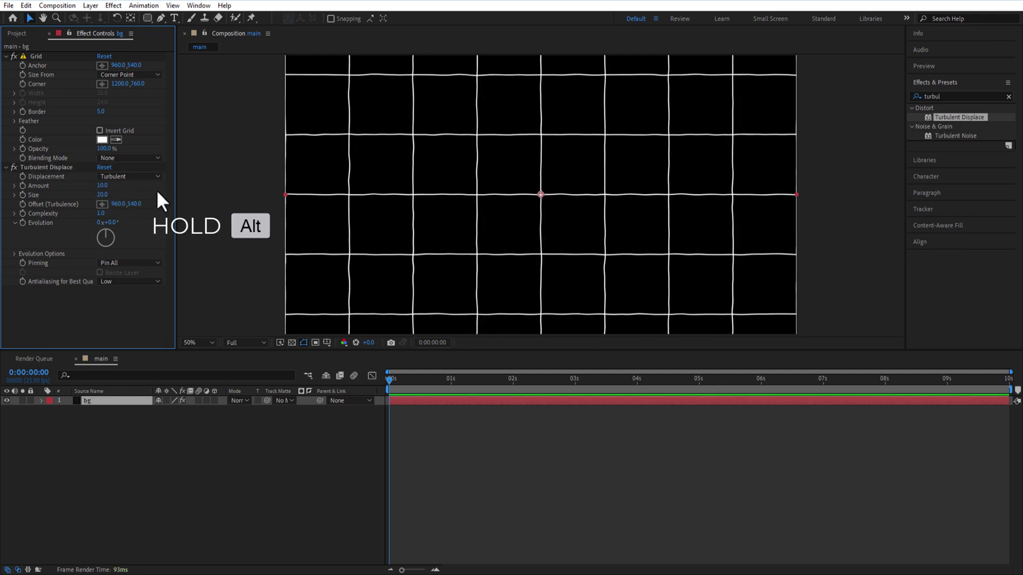
Drive Turbulent Displace Evolution with a time*300 expression and preview the wavy grid.
{"action": "left_click", "coordinate": [23, 224], "text": "alt"}
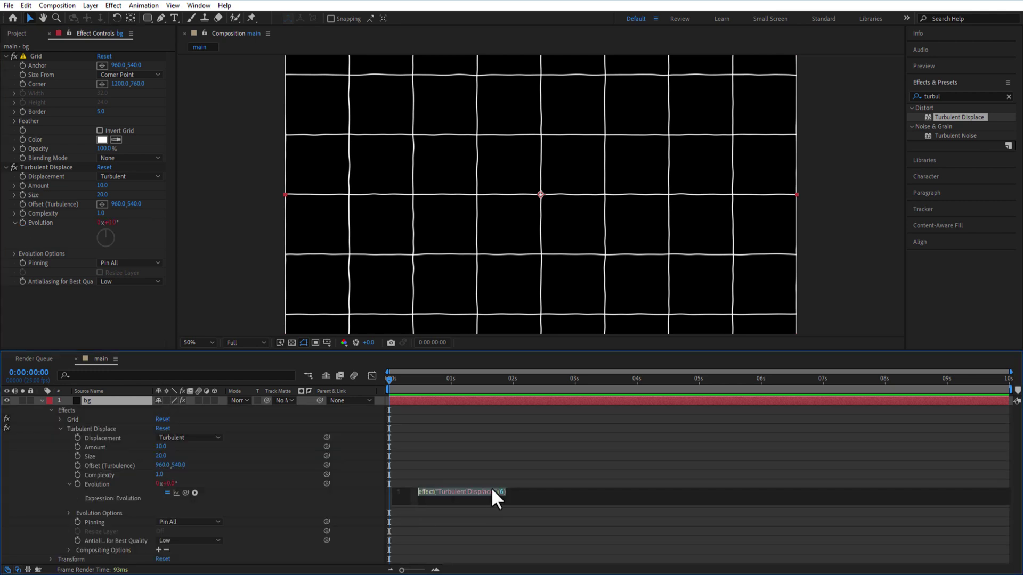
{"action": "type", "text": "time*"}
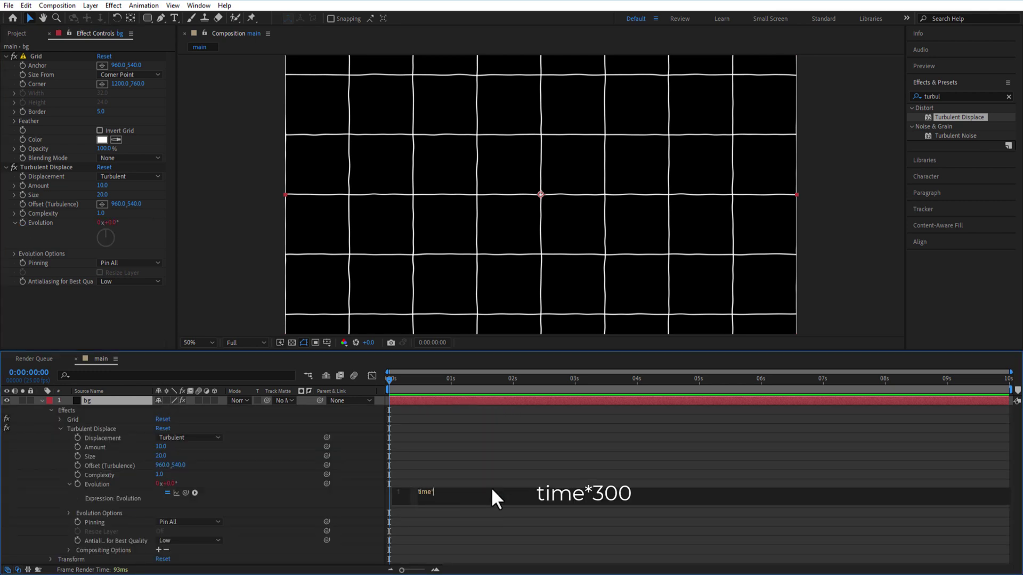
{"action": "type", "text": "300"}
{"action": "left_click", "coordinate": [507, 465]}
{"action": "key", "text": "space"}
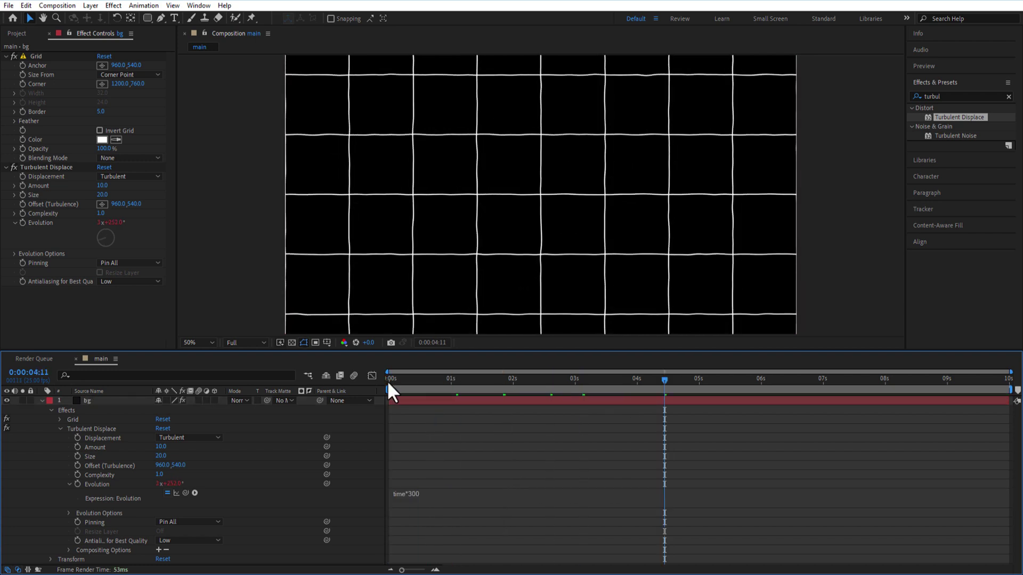
Apply Posterize Time to bg at 15 fps and preview the choppy animation.
{"action": "left_click", "coordinate": [955, 96]}
{"action": "type", "text": "poste"}
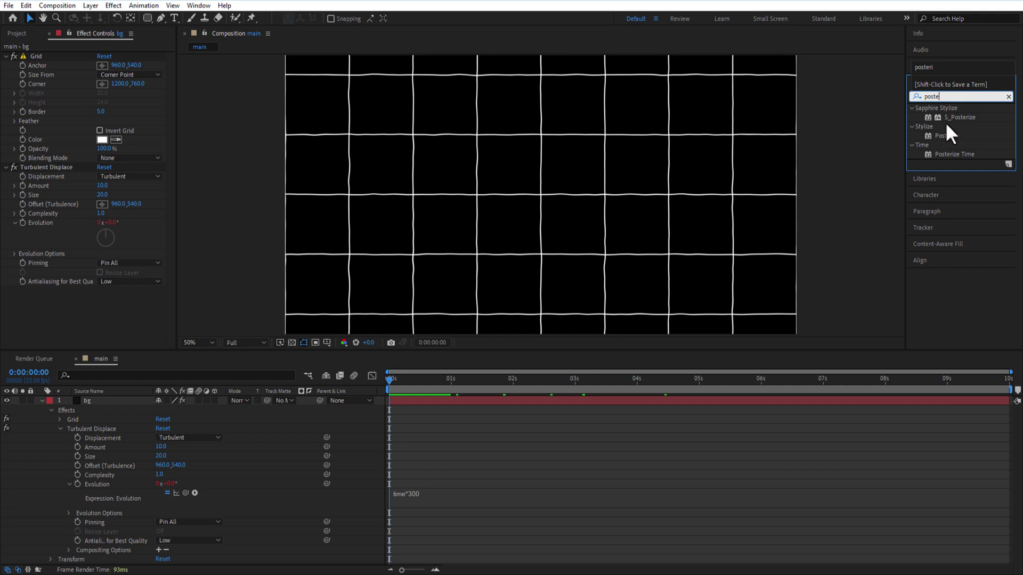
{"action": "left_click", "coordinate": [951, 154]}
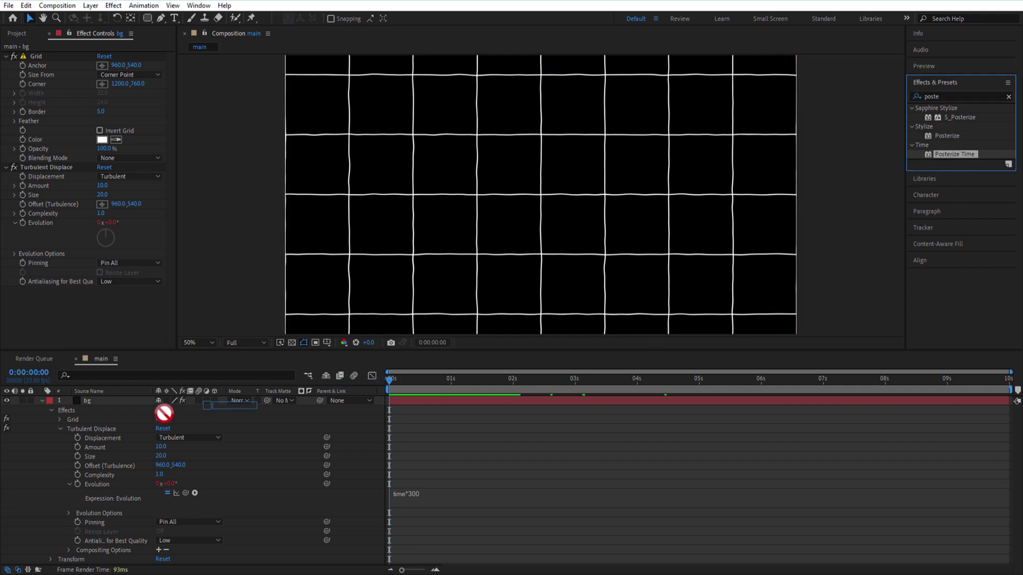
{"action": "left_click_drag", "start_coordinate": [955, 164], "coordinate": [102, 404]}
{"action": "left_click", "coordinate": [40, 399]}
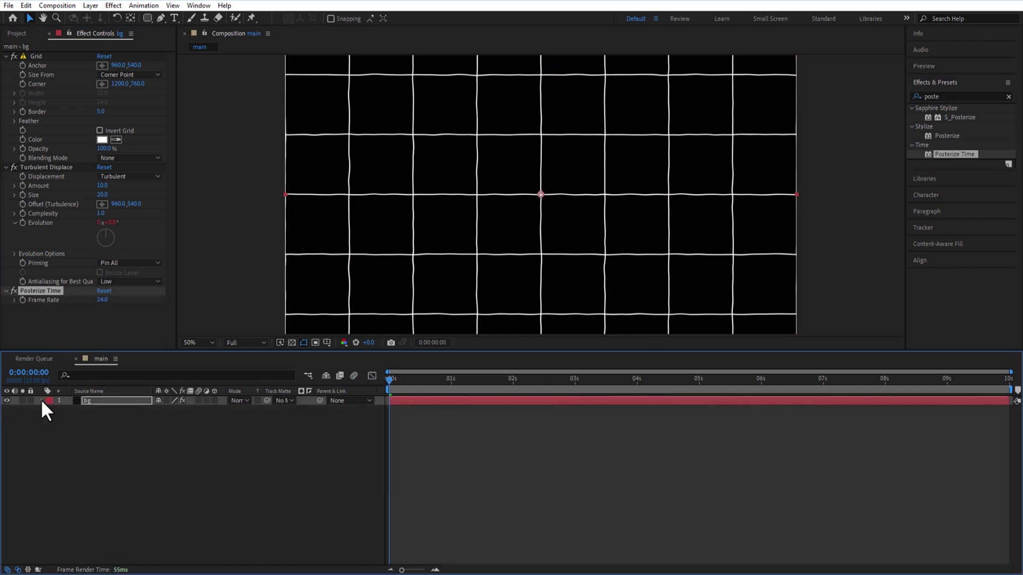
{"action": "left_click", "coordinate": [102, 302]}
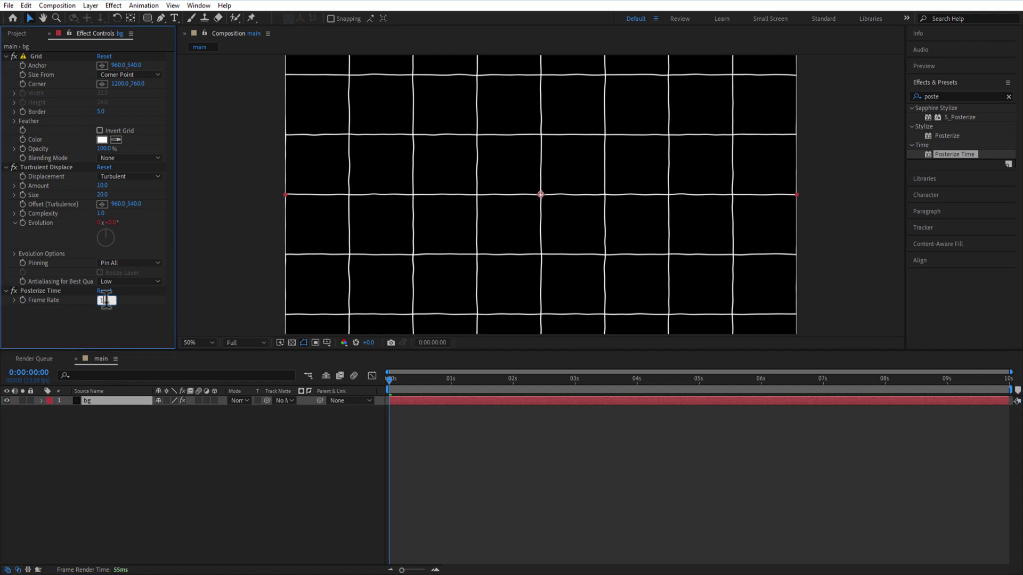
{"action": "type", "text": "15"}
{"action": "key", "text": "Return"}
{"action": "left_click", "coordinate": [142, 438]}
{"action": "key", "text": "space"}
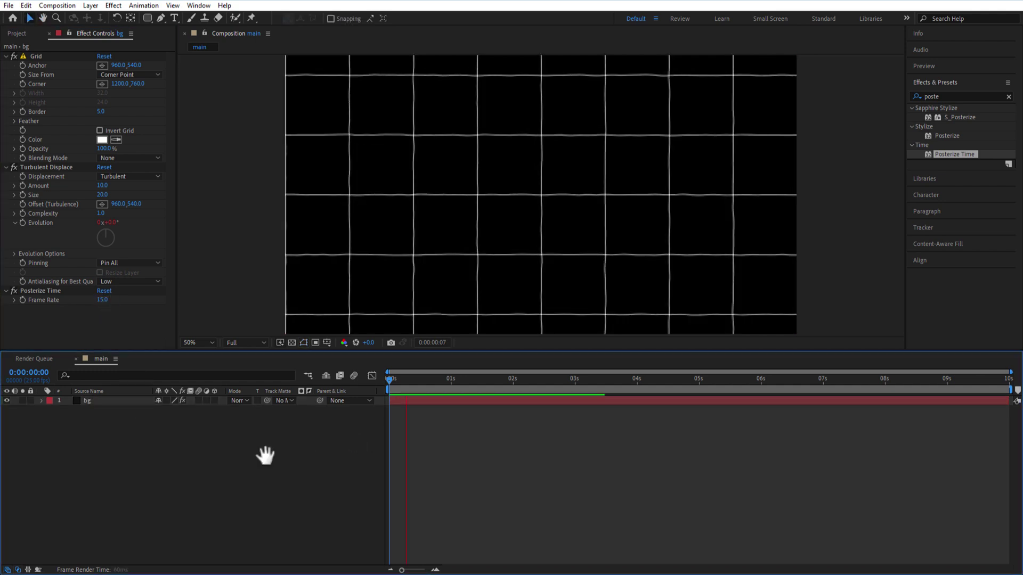
{"action": "left_click", "coordinate": [947, 95]}
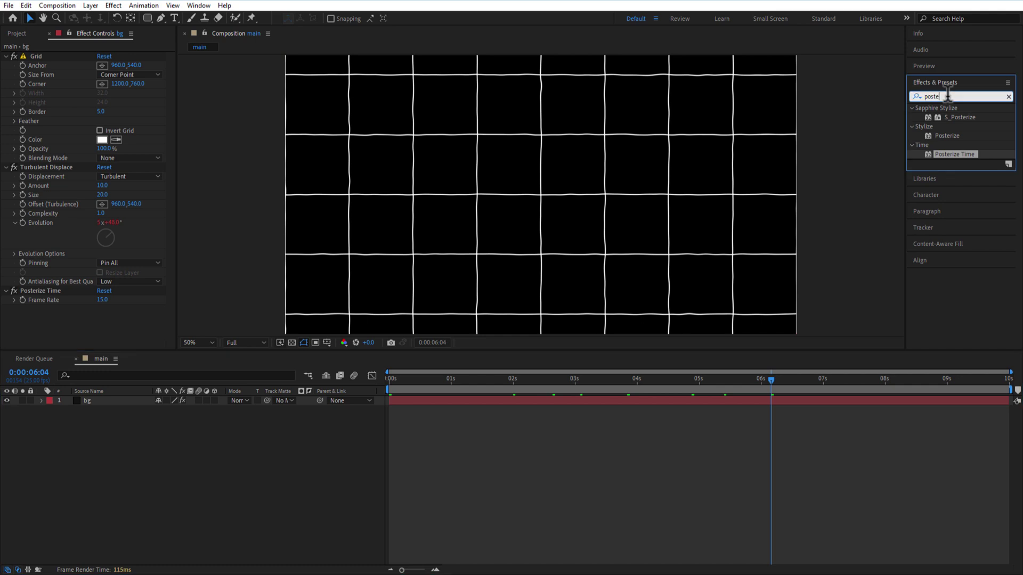
{"action": "type", "text": "ramp"}
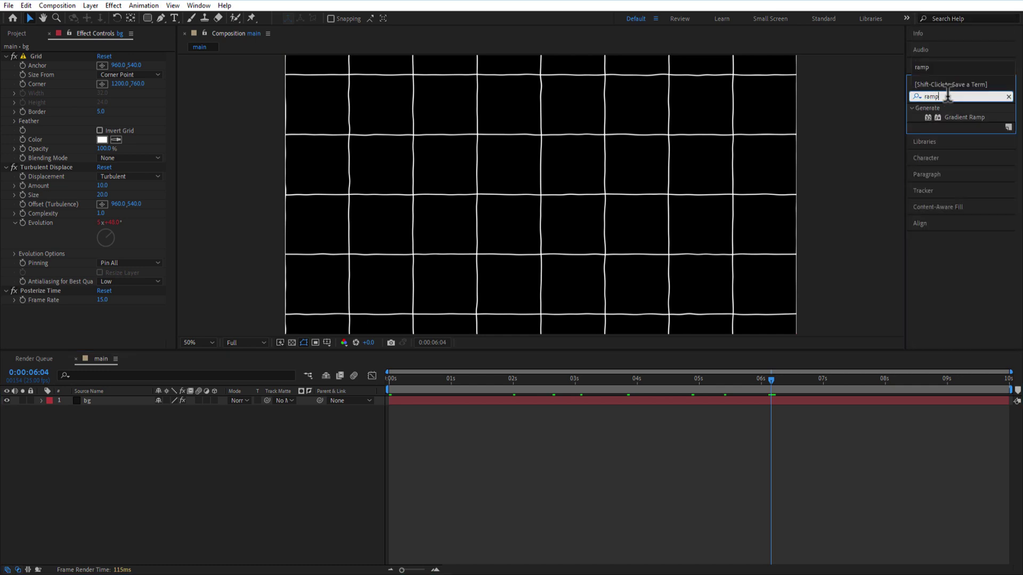
Apply Gradient Ramp to bg with a dark grey start colour.
{"action": "left_click_drag", "start_coordinate": [956, 118], "coordinate": [95, 400]}
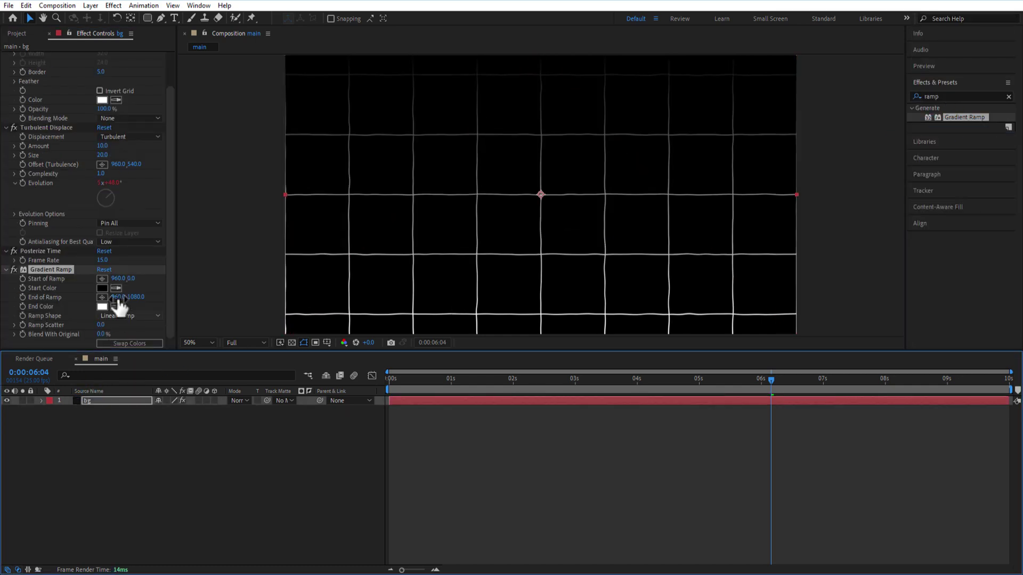
{"action": "left_click", "coordinate": [104, 288]}
{"action": "left_click_drag", "start_coordinate": [711, 356], "coordinate": [710, 339]}
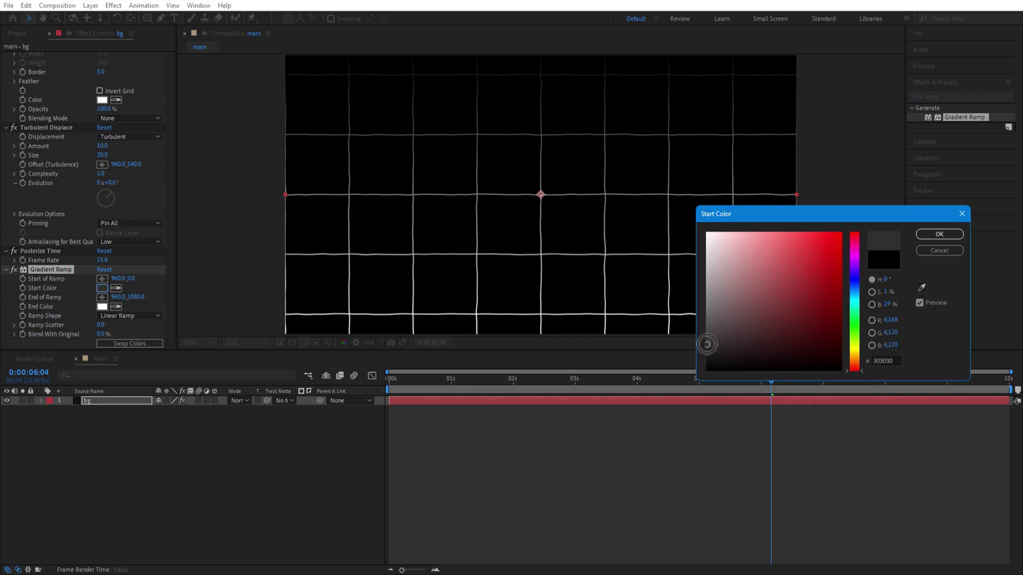
{"action": "left_click", "coordinate": [922, 232]}
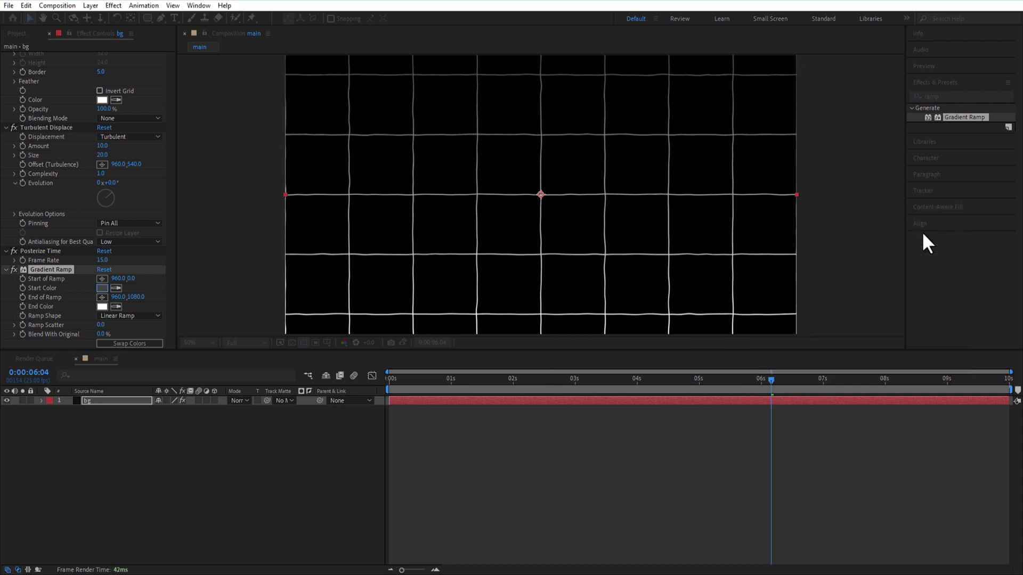
{"action": "left_click", "coordinate": [148, 316]}
Make the ramp radial, centred at 962,534, with its end pushed down to 960,1836.
{"action": "left_click", "coordinate": [157, 338]}
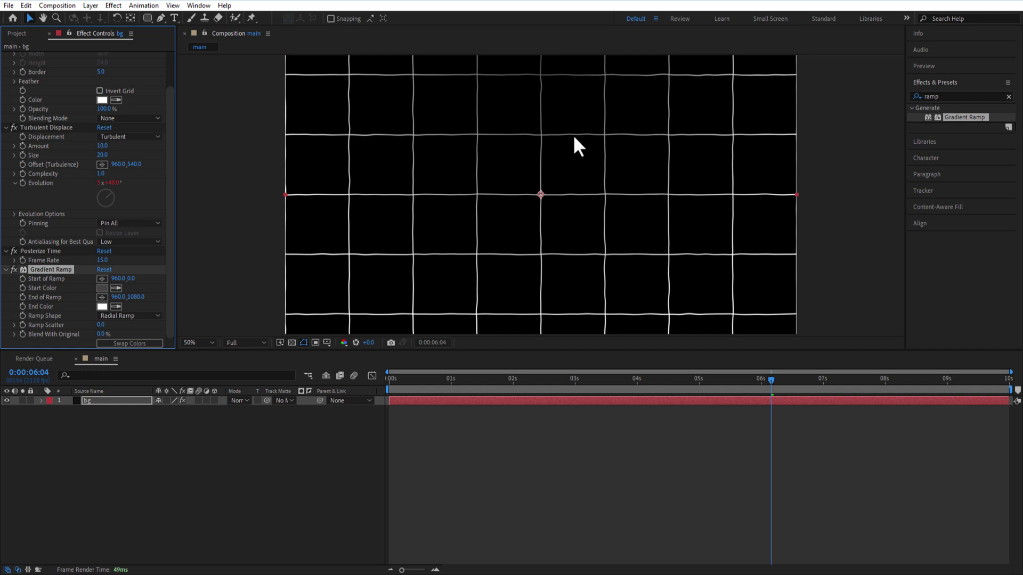
{"action": "left_click", "coordinate": [101, 278]}
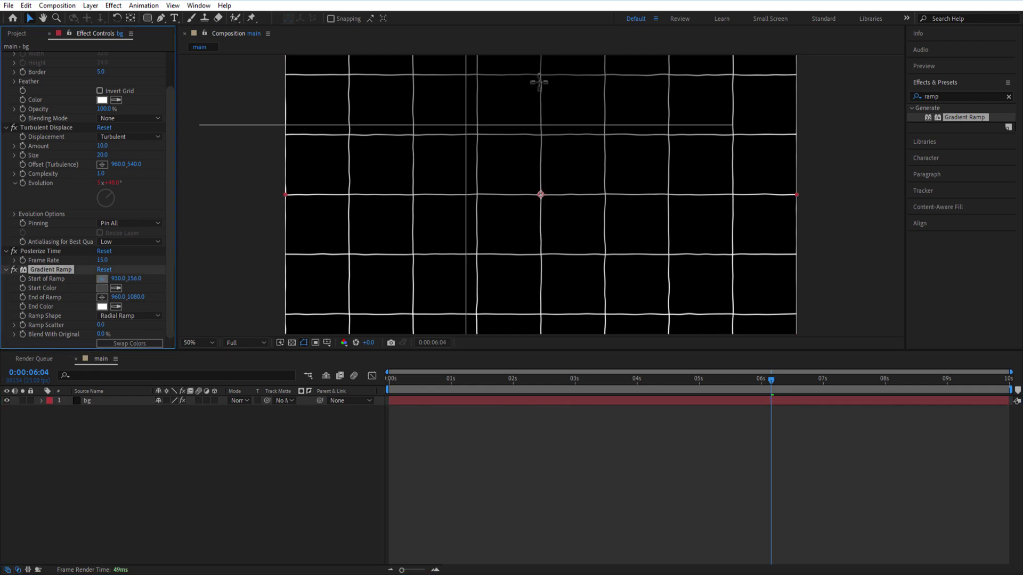
{"action": "left_click", "coordinate": [541, 191]}
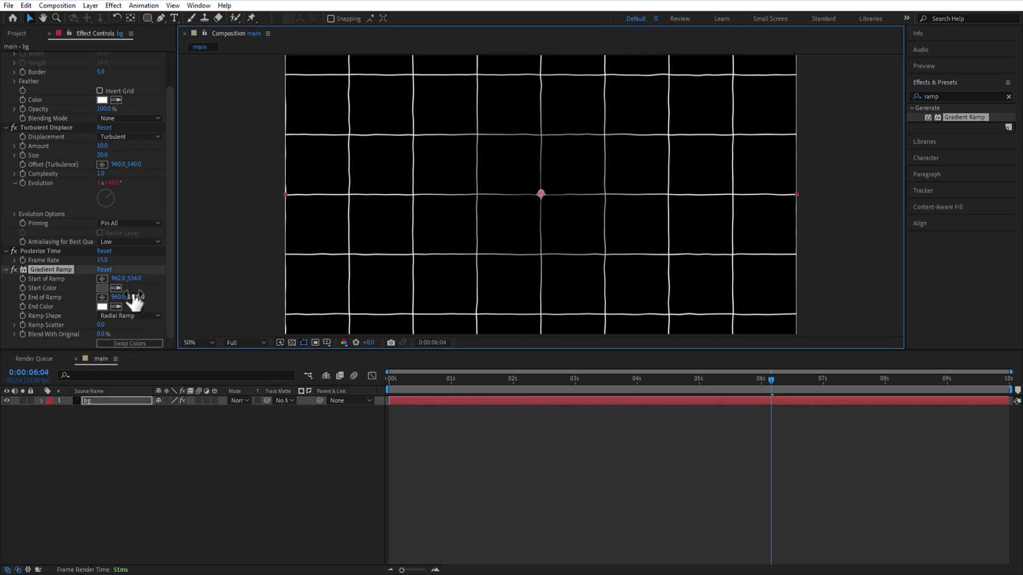
{"action": "left_click_drag", "start_coordinate": [134, 299], "coordinate": [574, 303]}
{"action": "left_click", "coordinate": [154, 500]}
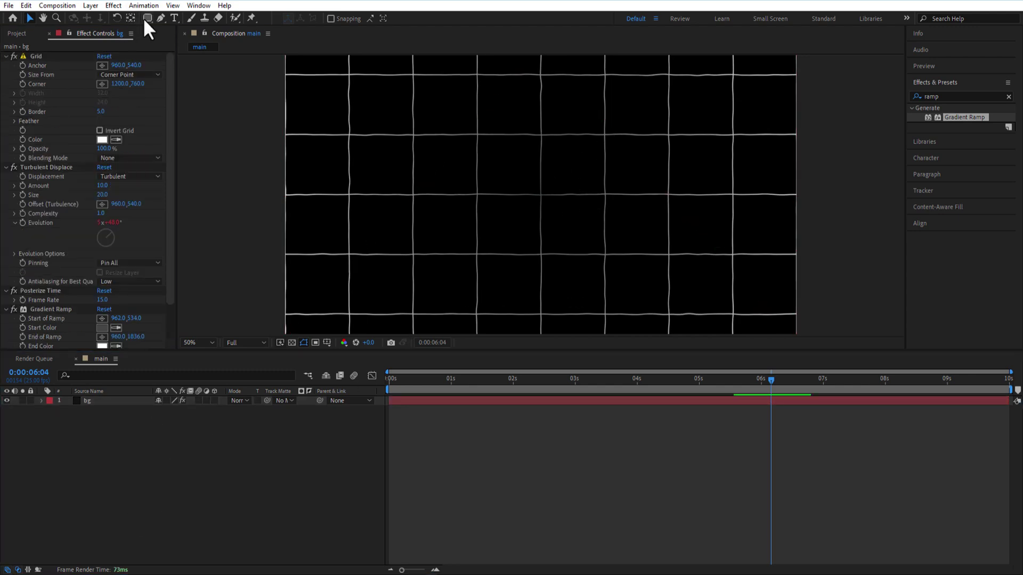
Draw a centred rounded rectangle with a linear gradient fill and white stroke.
{"action": "left_click_drag", "start_coordinate": [148, 18], "coordinate": [205, 30]}
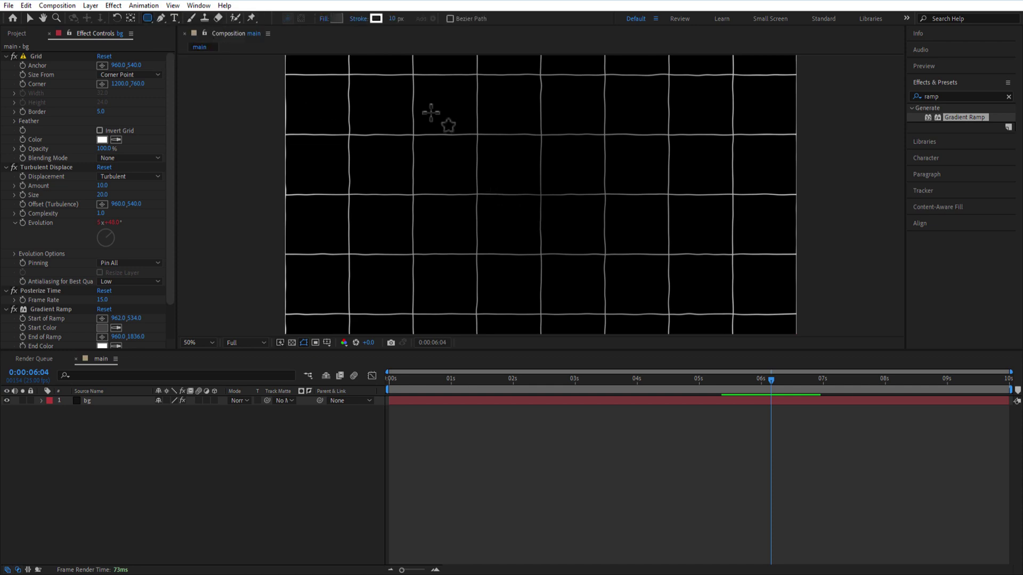
{"action": "left_click", "coordinate": [324, 19]}
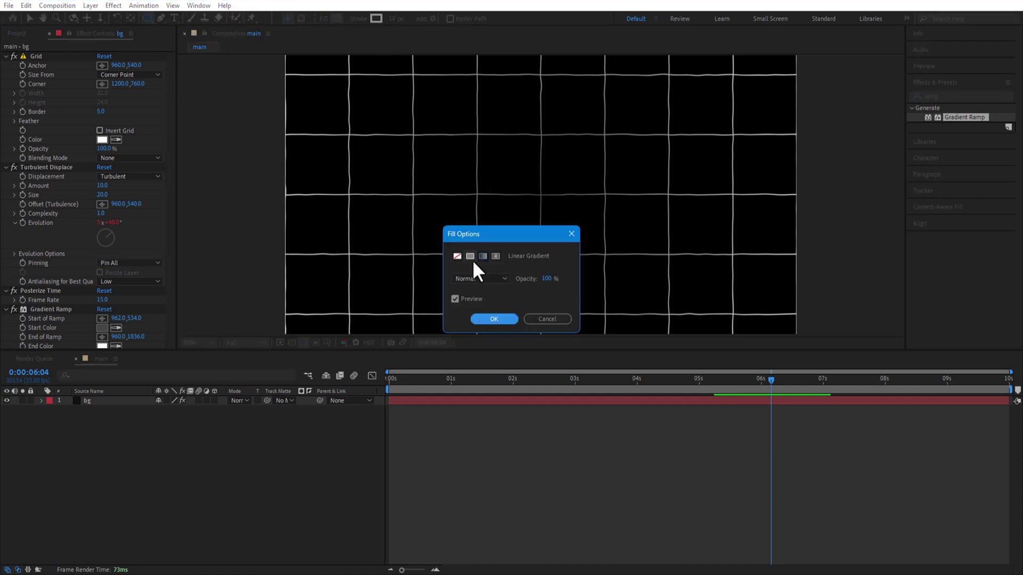
{"action": "left_click", "coordinate": [486, 319]}
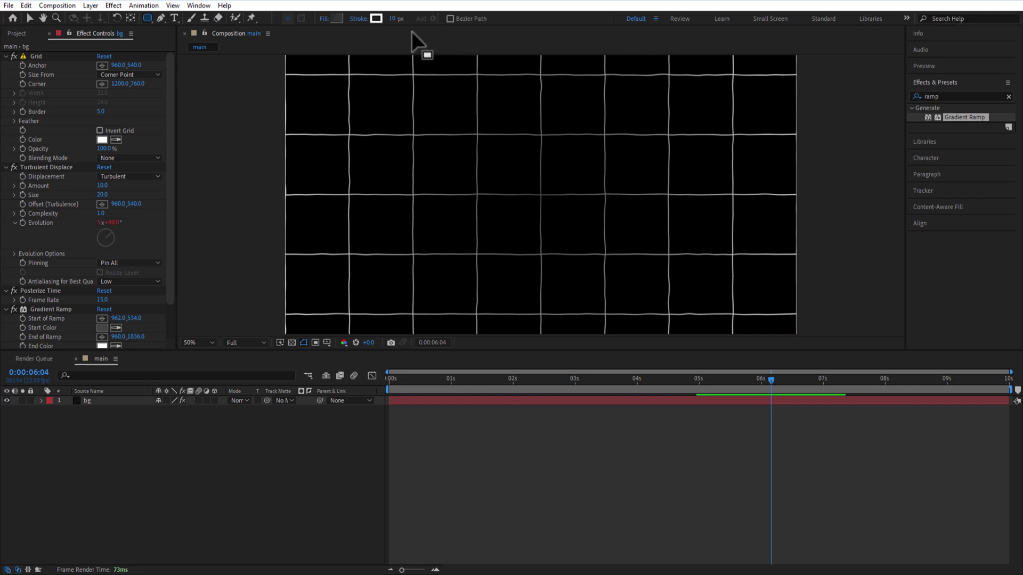
{"action": "left_click", "coordinate": [357, 19]}
{"action": "left_click", "coordinate": [487, 320]}
{"action": "mouse_move", "coordinate": [422, 164]}
{"action": "left_mouse_down"}
{"action": "mouse_move", "coordinate": [573, 237]}
{"action": "mouse_move", "coordinate": [676, 250]}
{"action": "left_mouse_up"}
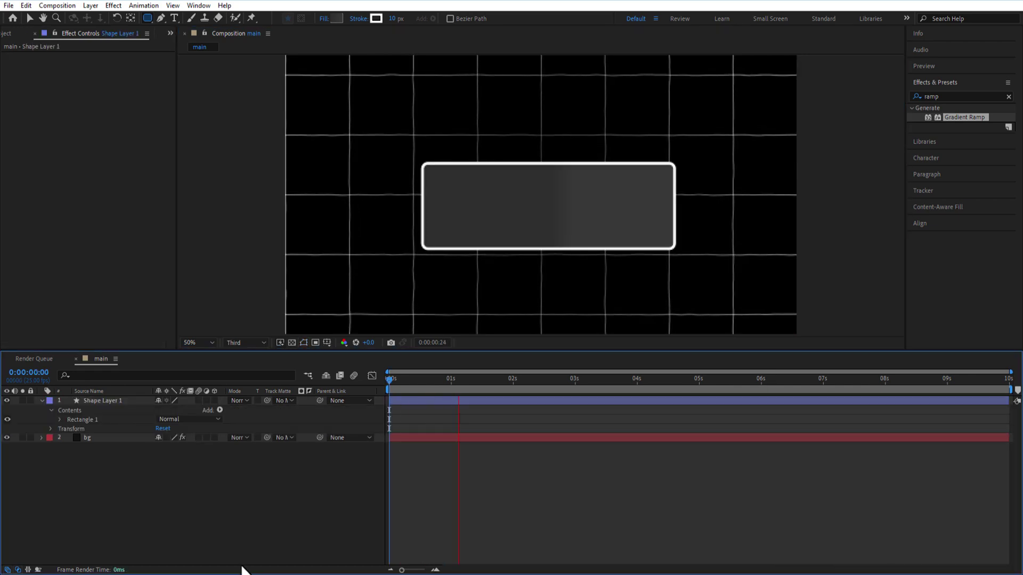
Set the rectangle's stroke width to 5 px and its fill opacity to 70%.
{"action": "left_click", "coordinate": [451, 401]}
{"action": "left_click", "coordinate": [393, 18]}
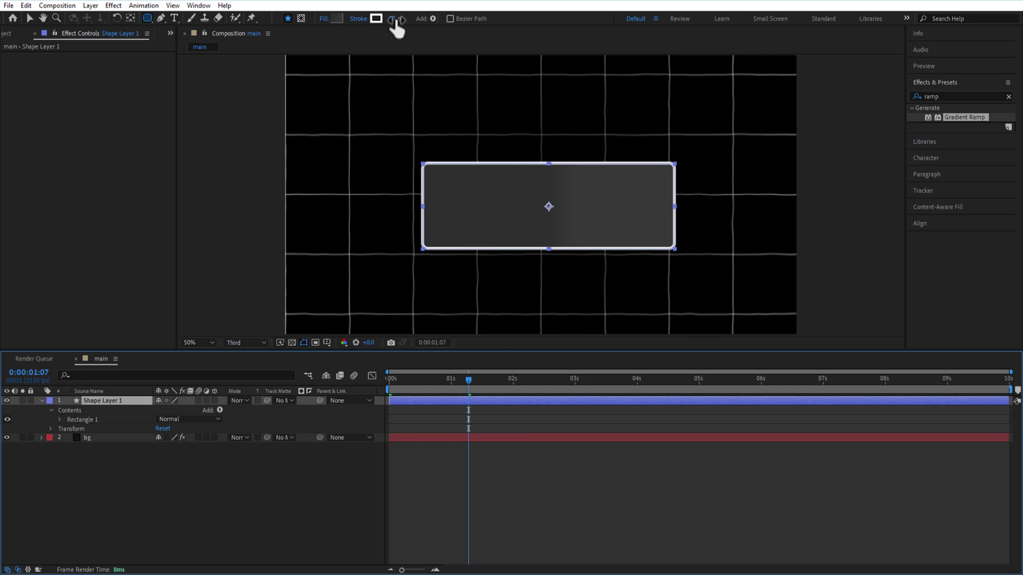
{"action": "type", "text": "5"}
{"action": "key", "text": "Return"}
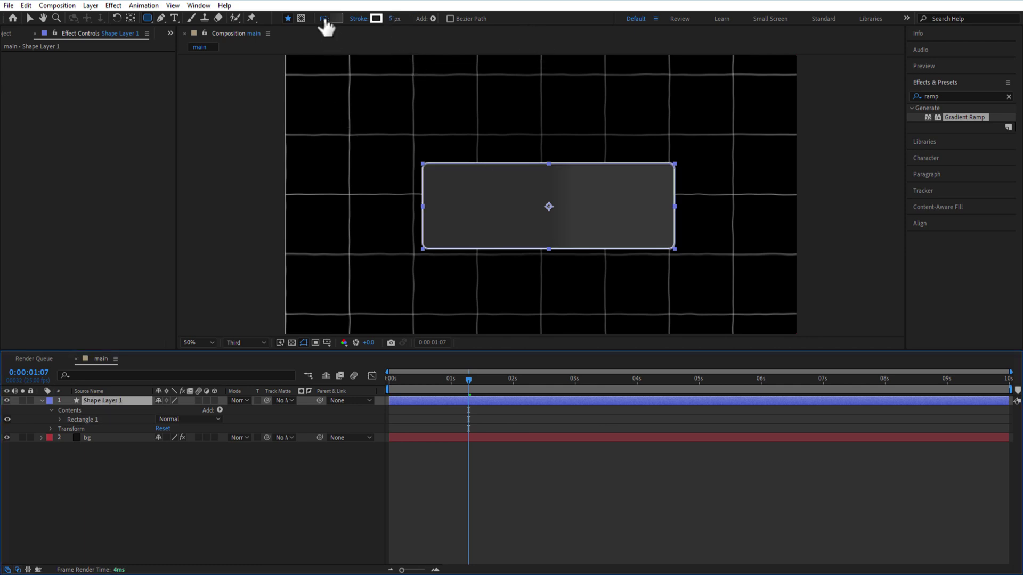
{"action": "left_click", "coordinate": [323, 19]}
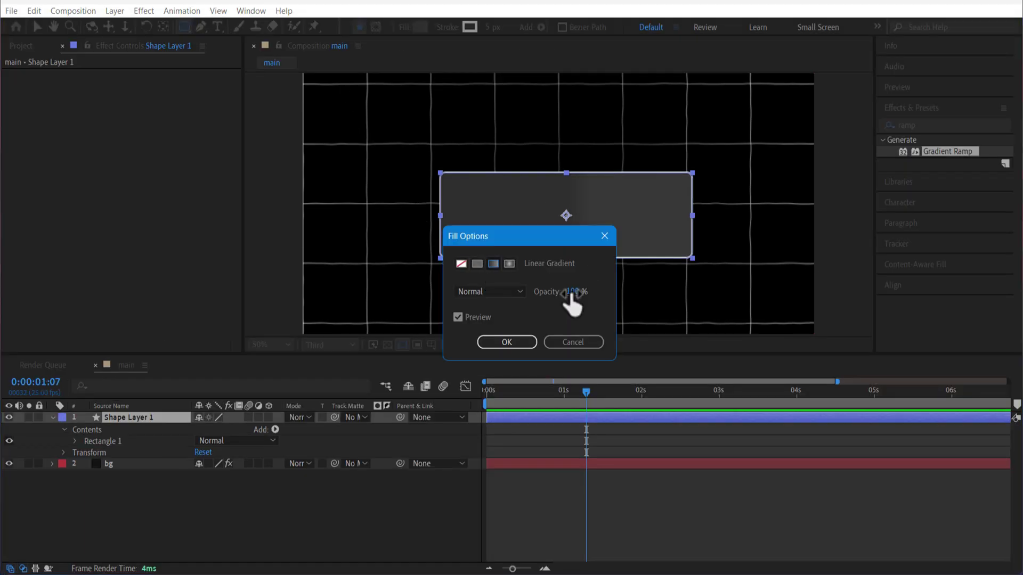
{"action": "left_click_drag", "start_coordinate": [574, 291], "coordinate": [546, 292]}
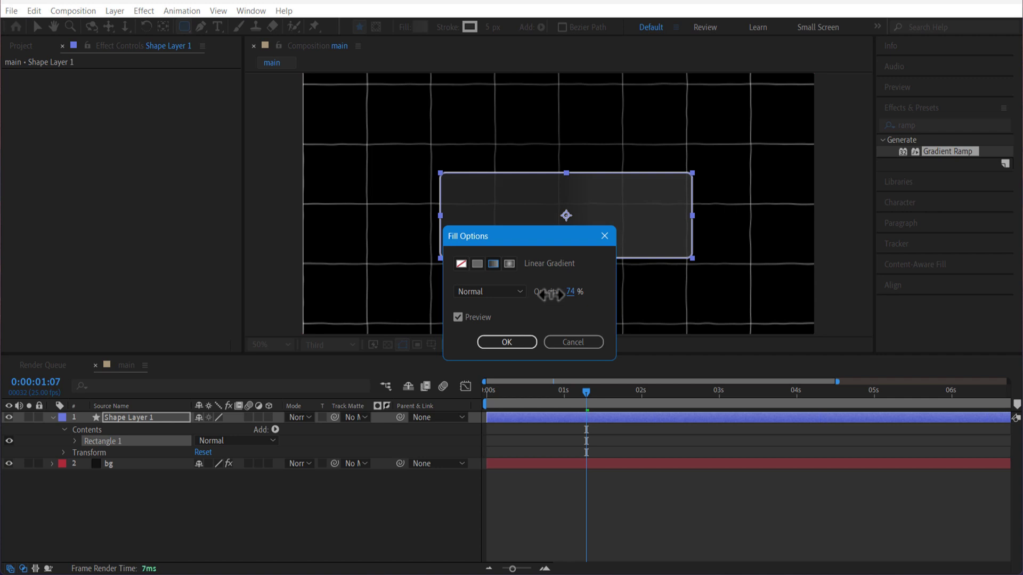
{"action": "left_click", "coordinate": [507, 342]}
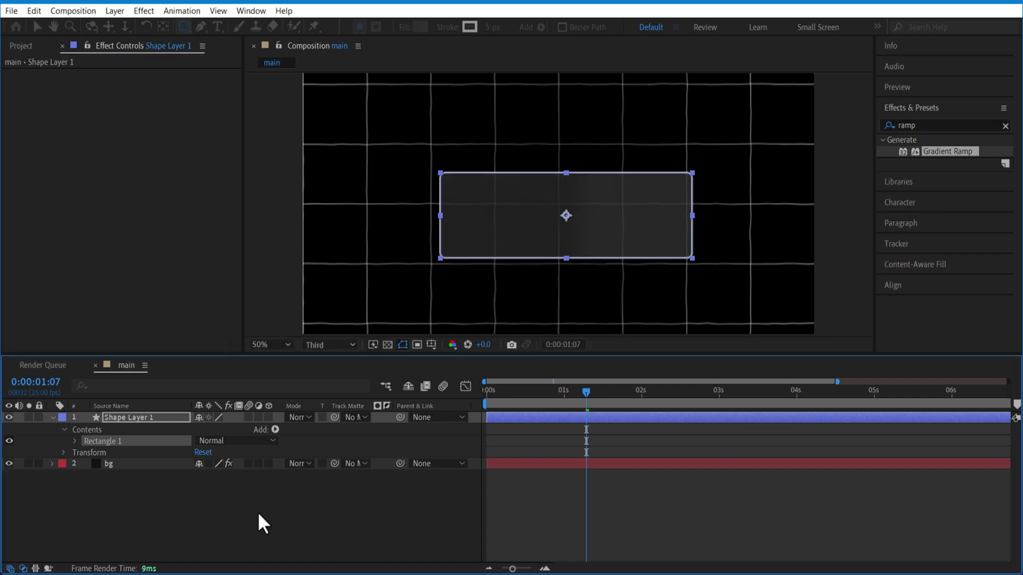
Inspect the Gradient Fill 1 colours of Rectangle 1 without changing them.
{"action": "left_click", "coordinate": [112, 492]}
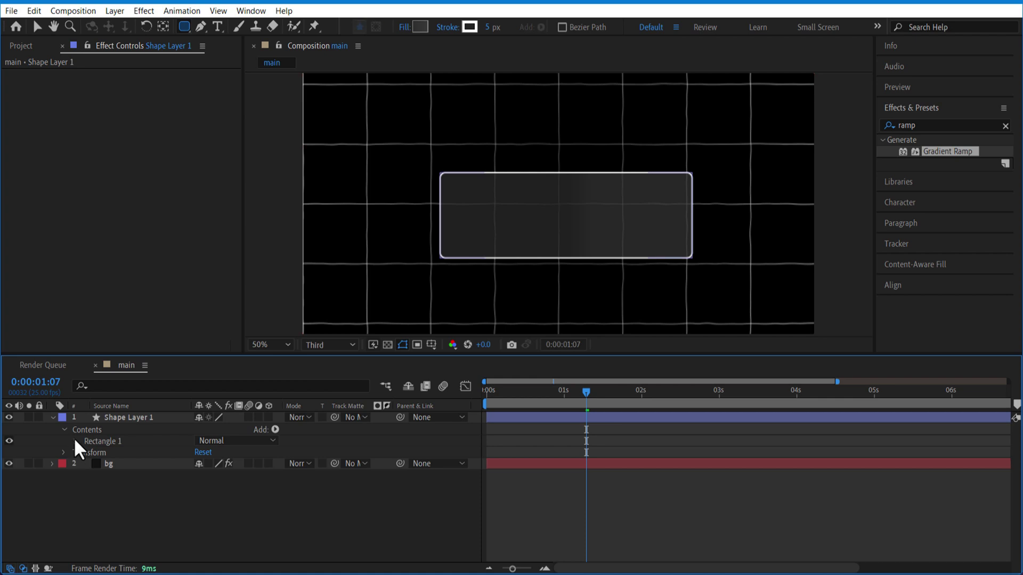
{"action": "left_click", "coordinate": [74, 442]}
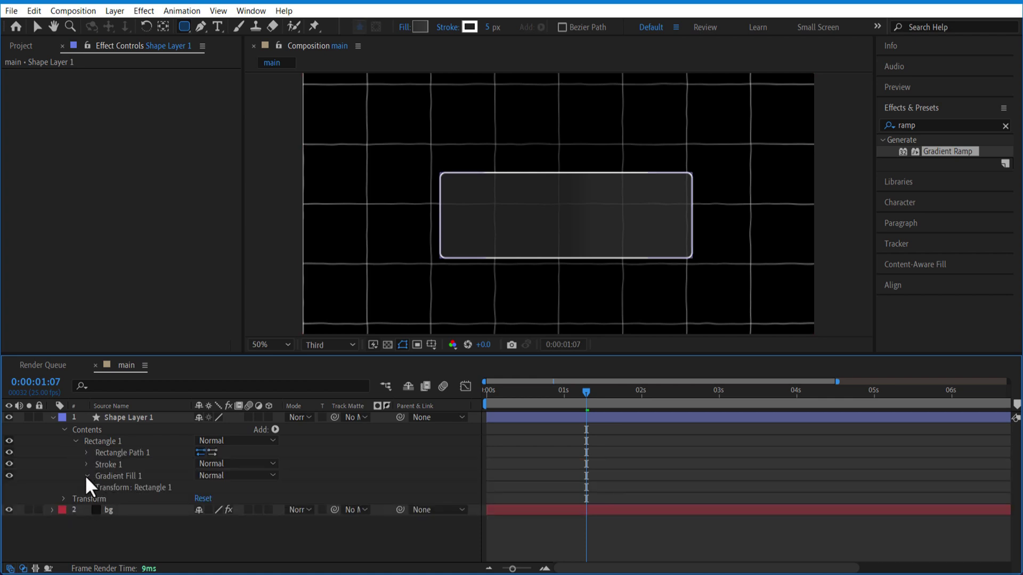
{"action": "left_click", "coordinate": [86, 475]}
{"action": "scroll", "coordinate": [221, 548], "scroll_direction": "down", "scroll_amount": 2}
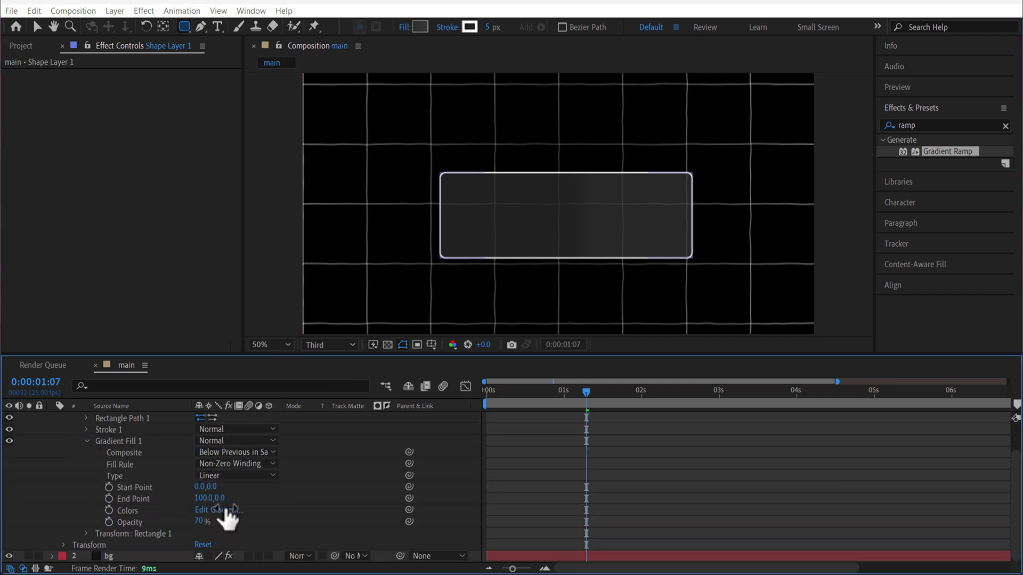
{"action": "left_click", "coordinate": [226, 509]}
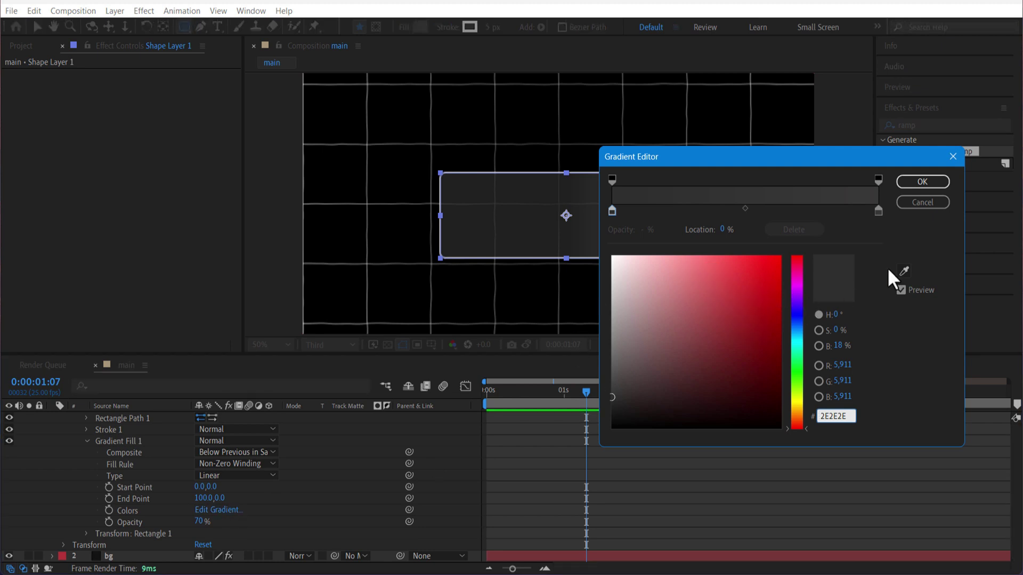
{"action": "left_click", "coordinate": [920, 203]}
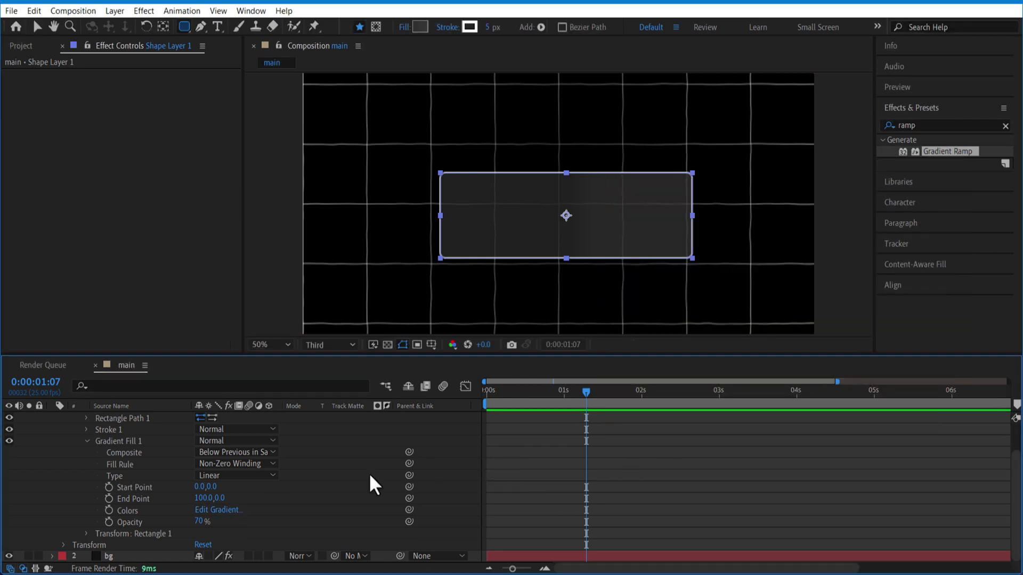
{"action": "scroll", "coordinate": [119, 460], "scroll_direction": "up", "scroll_amount": 3}
{"action": "left_click", "coordinate": [53, 420]}
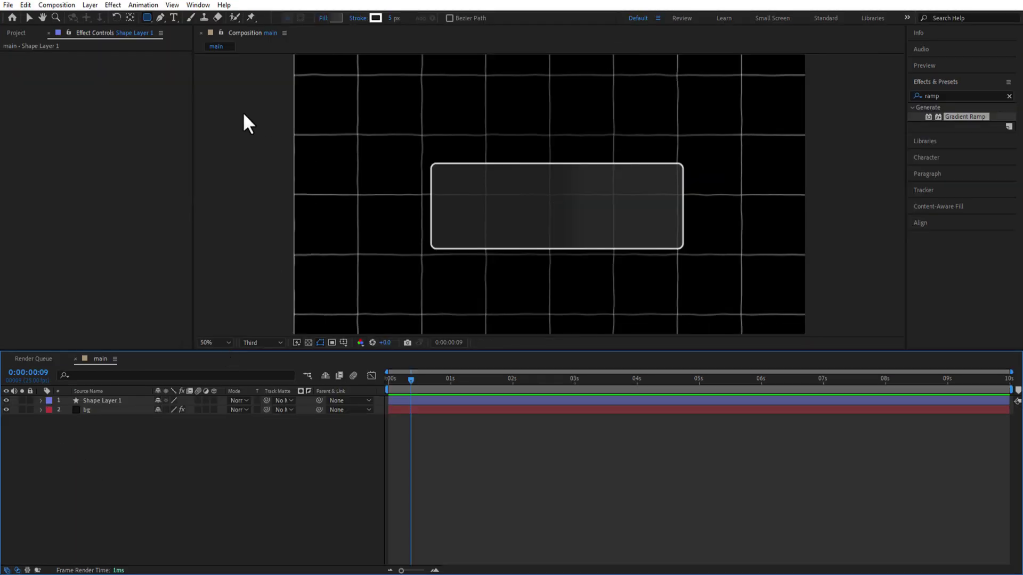
Add white 'WAVY GRID' text centred inside the rectangle.
{"action": "left_click", "coordinate": [174, 17]}
{"action": "left_click", "coordinate": [487, 217]}
{"action": "type", "text": "wavy grid"}
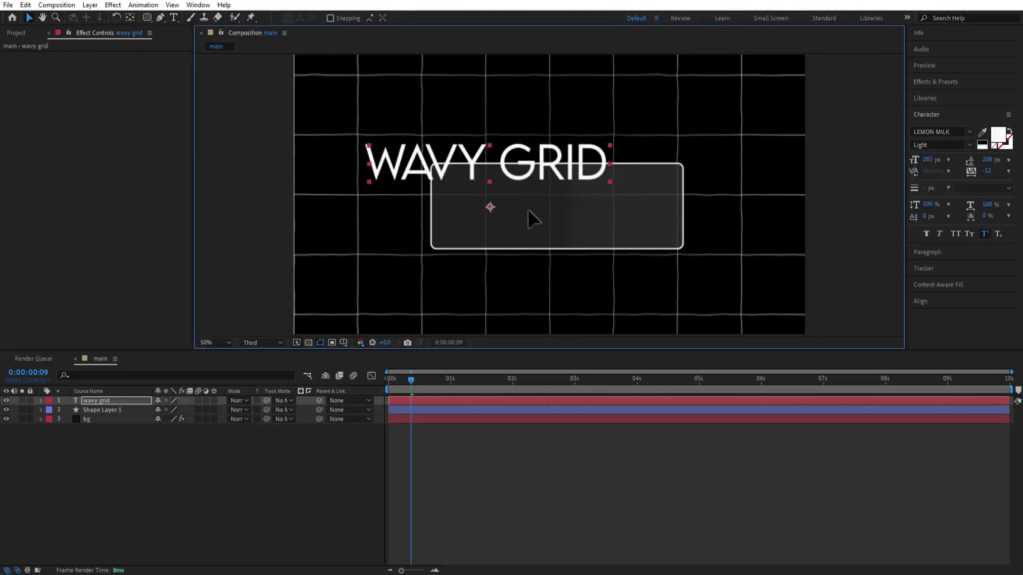
{"action": "left_click", "coordinate": [115, 402]}
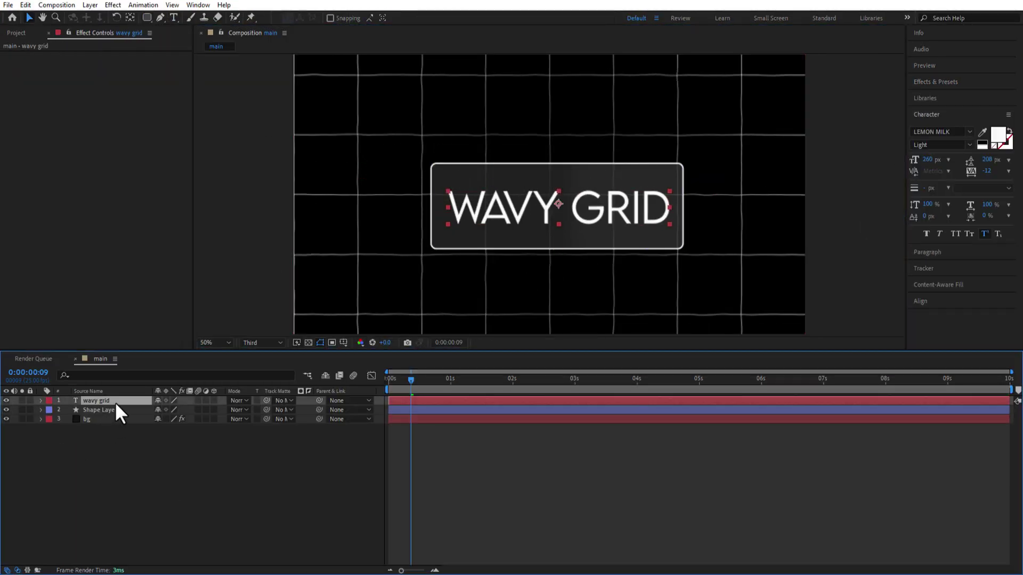
{"action": "left_click", "coordinate": [41, 401]}
{"action": "key", "text": "Home"}
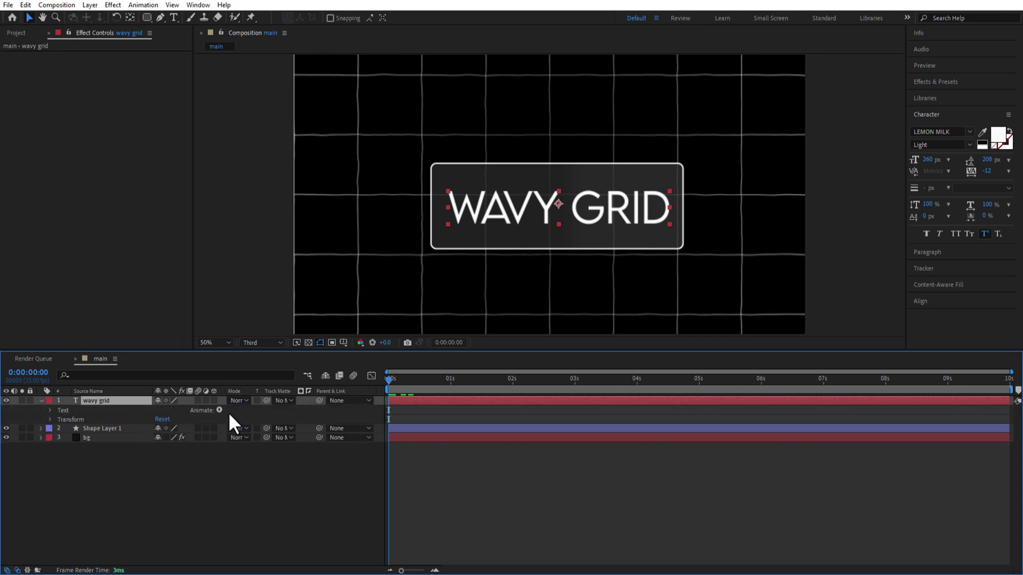
Add a text animator on WAVY GRID with Position 0,55 and Opacity 0%.
{"action": "left_click", "coordinate": [220, 409]}
{"action": "left_click", "coordinate": [265, 214]}
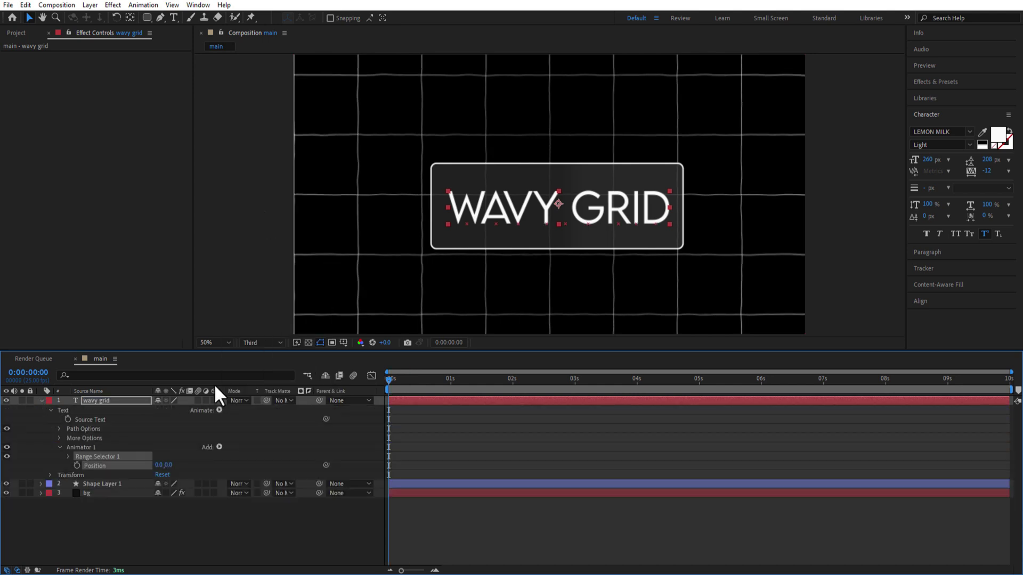
{"action": "left_click", "coordinate": [219, 447]}
{"action": "mouse_move", "coordinate": [248, 452]}
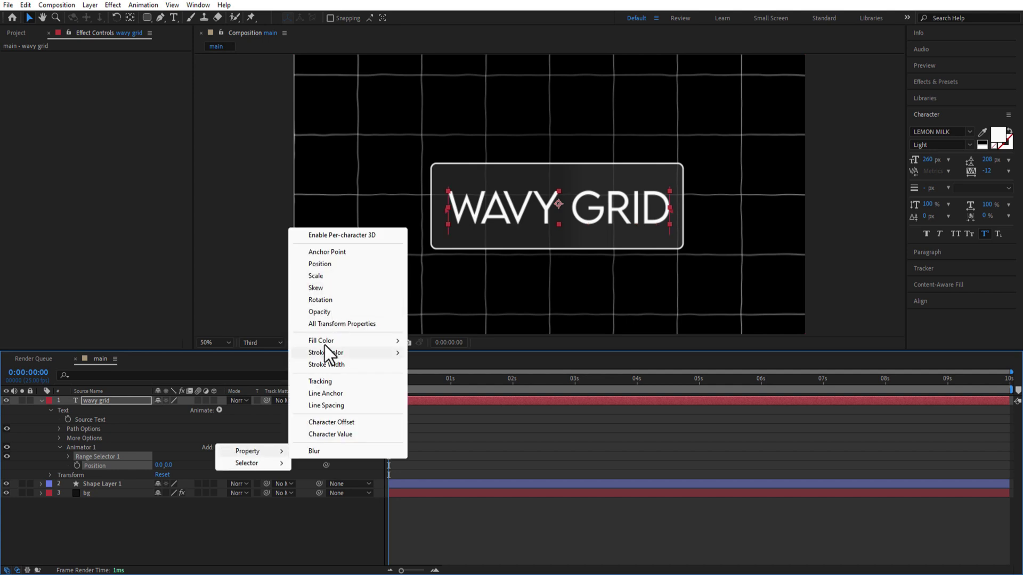
{"action": "left_click", "coordinate": [321, 312]}
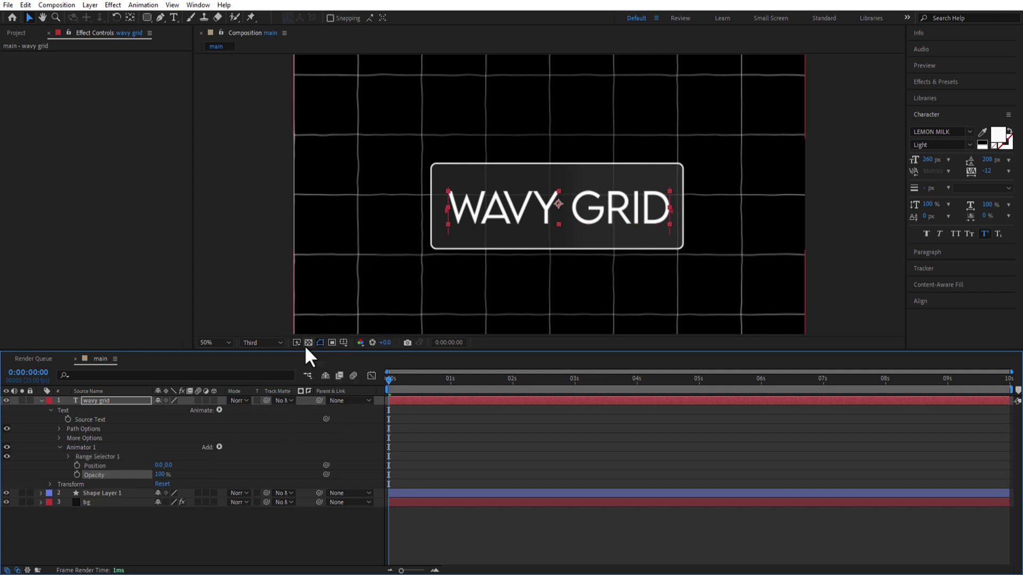
{"action": "mouse_move", "coordinate": [169, 465]}
{"action": "left_mouse_down"}
{"action": "mouse_move", "coordinate": [187, 465]}
{"action": "mouse_move", "coordinate": [171, 498]}
{"action": "mouse_move", "coordinate": [67, 458]}
{"action": "left_mouse_up"}
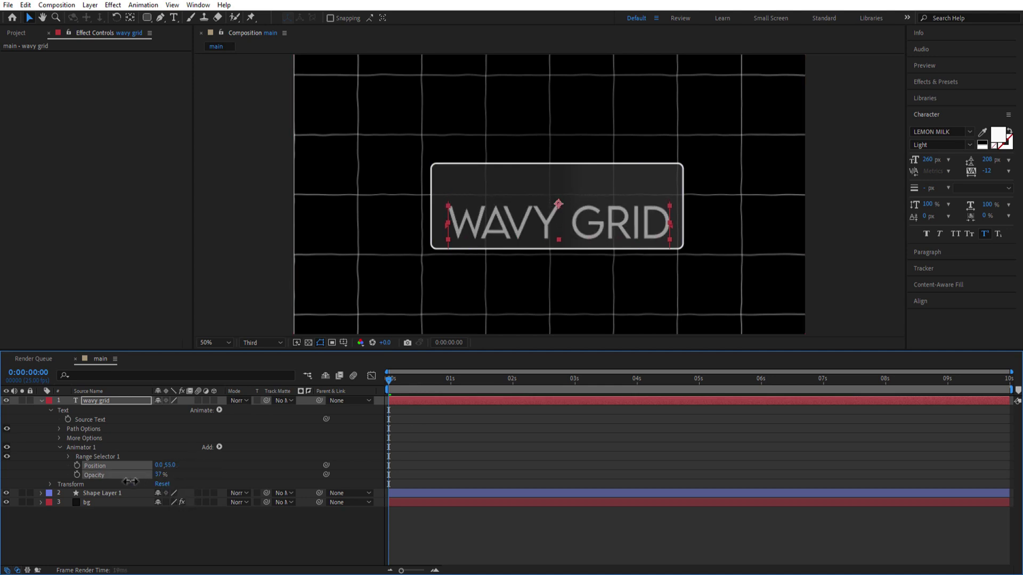
{"action": "left_click", "coordinate": [68, 456]}
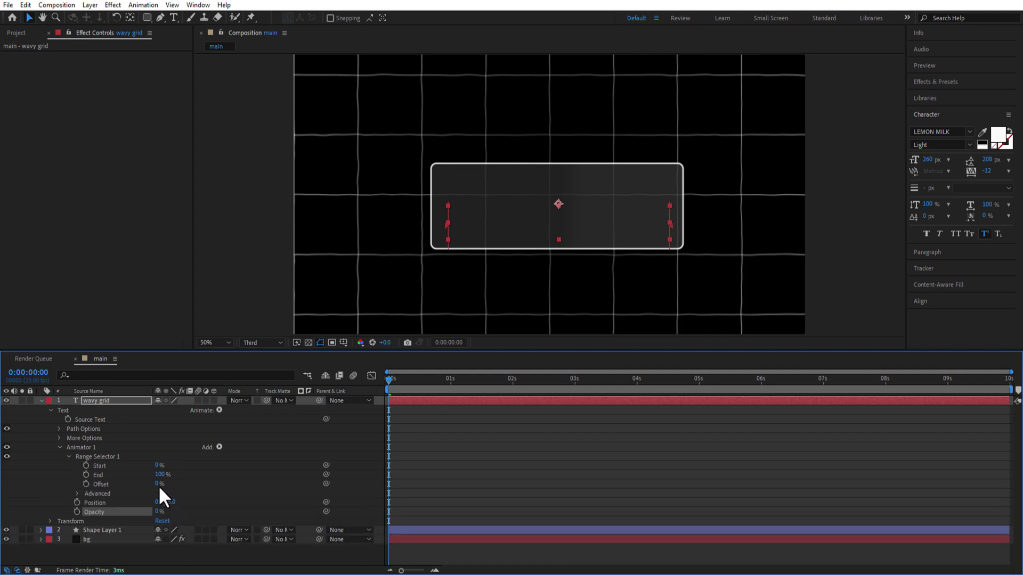
Keyframe the Range Selector Offset from -100% at 0 s to 100% at 1 s, then preview.
{"action": "left_click_drag", "start_coordinate": [159, 485], "coordinate": [122, 490]}
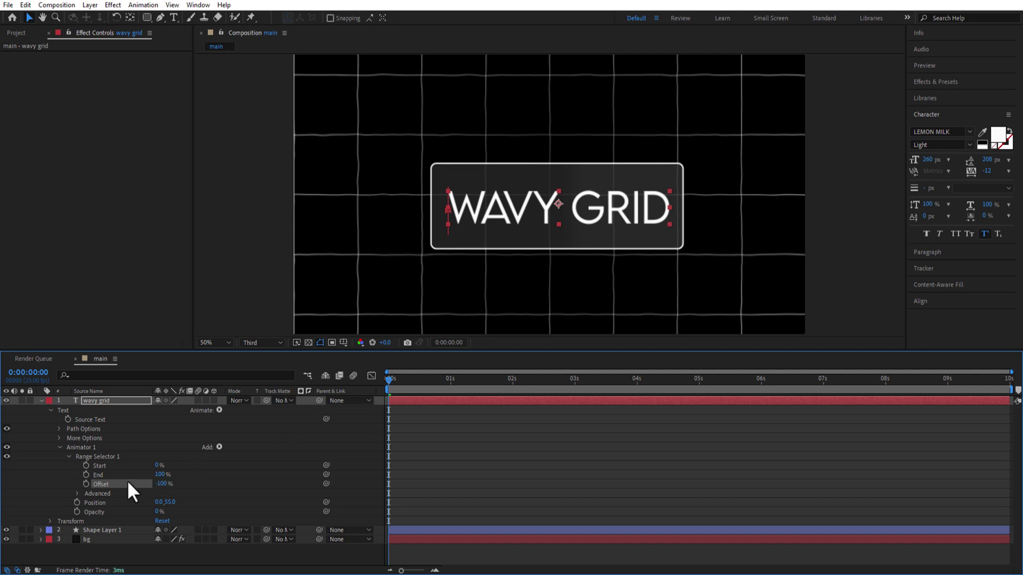
{"action": "left_click_drag", "start_coordinate": [392, 381], "coordinate": [451, 389]}
{"action": "left_click_drag", "start_coordinate": [163, 485], "coordinate": [317, 485]}
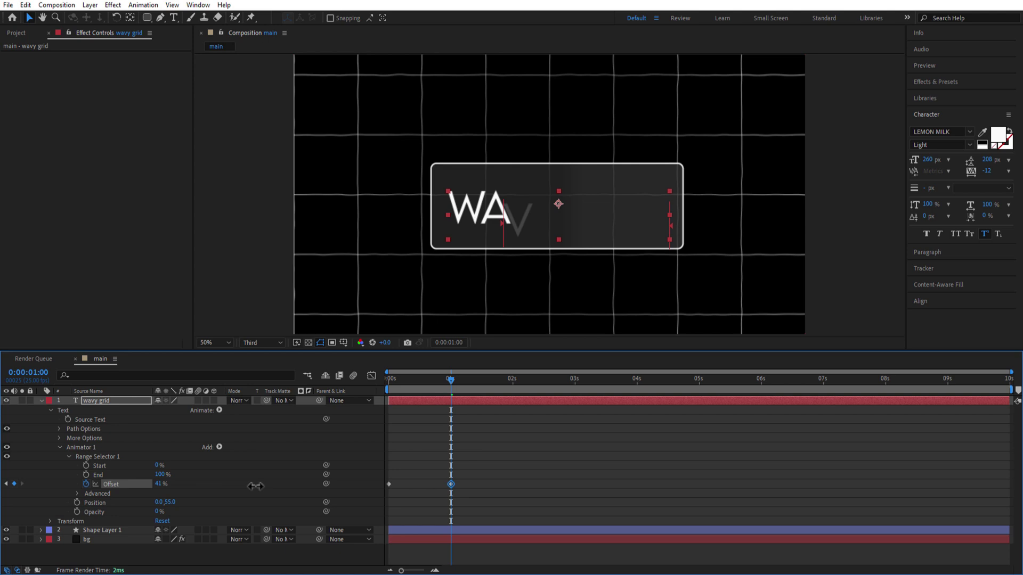
{"action": "mouse_move", "coordinate": [429, 384]}
{"action": "left_mouse_down"}
{"action": "mouse_move", "coordinate": [375, 392]}
{"action": "mouse_move", "coordinate": [451, 403]}
{"action": "left_mouse_up"}
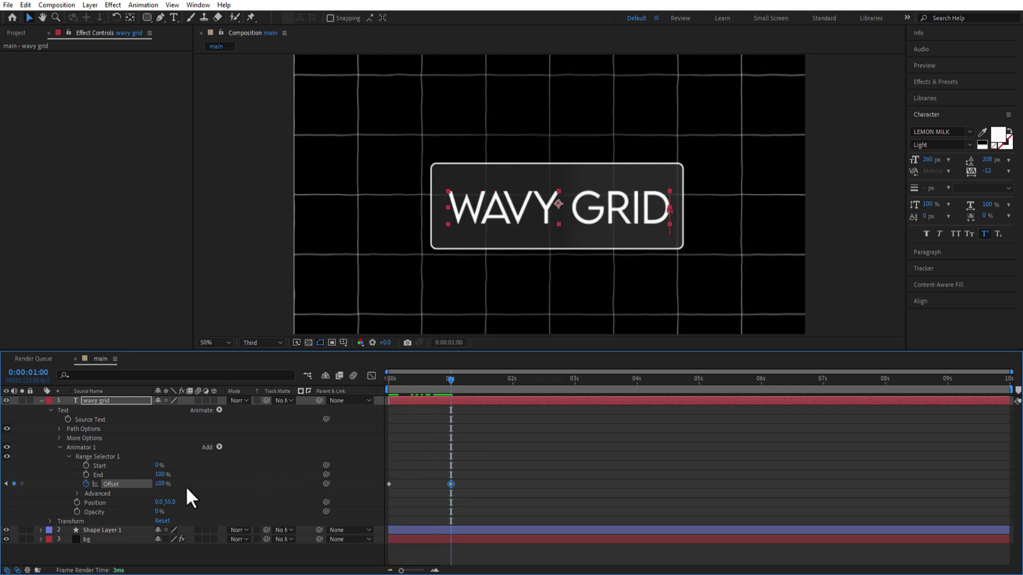
Set the Range Selector's Advanced Shape to Ramp Up and Ease Low to 100%.
{"action": "left_click", "coordinate": [77, 494]}
{"action": "left_click", "coordinate": [186, 524]}
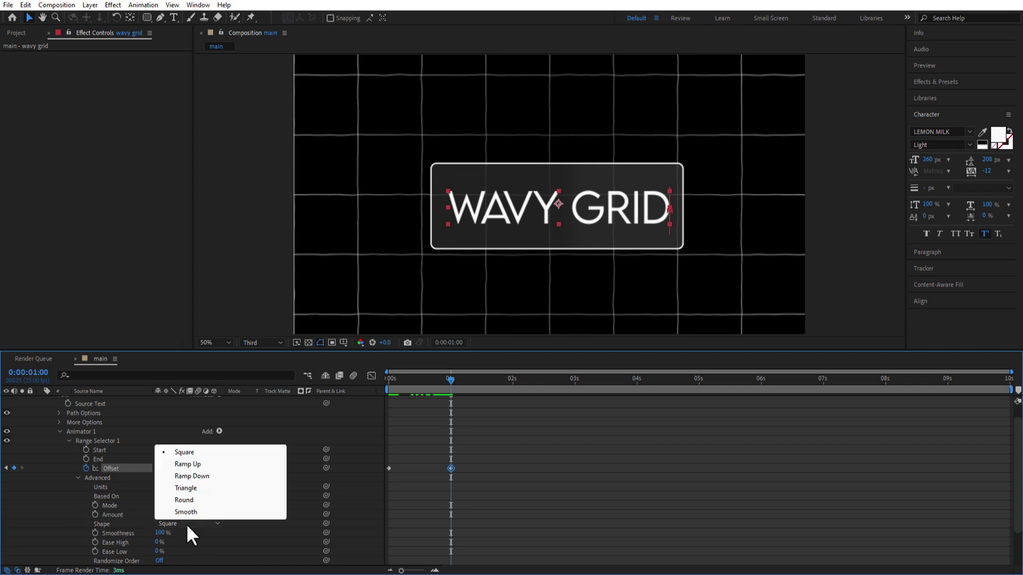
{"action": "left_click", "coordinate": [208, 465]}
{"action": "scroll", "coordinate": [164, 523], "scroll_direction": "down", "scroll_amount": 2}
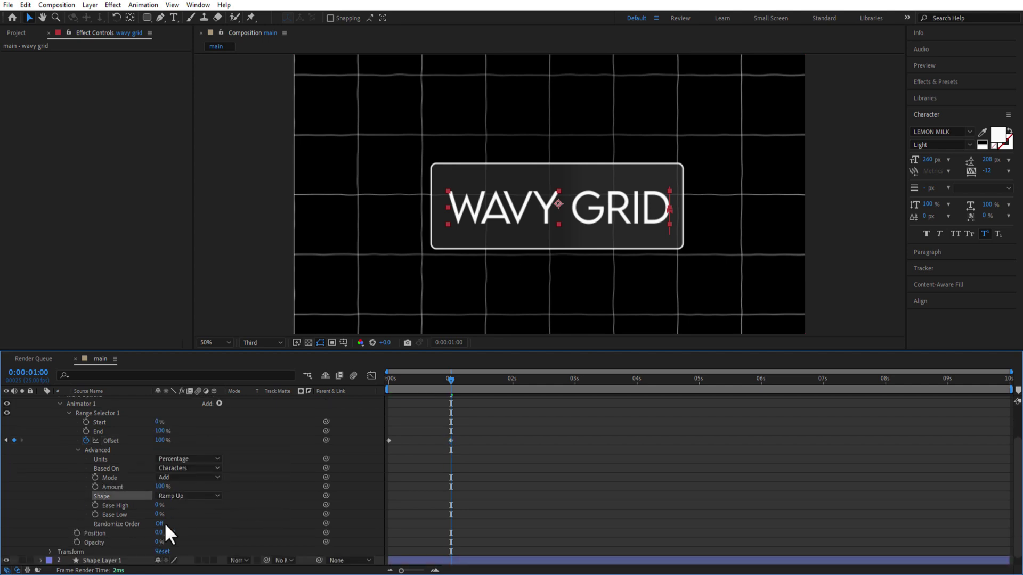
{"action": "left_click_drag", "start_coordinate": [158, 513], "coordinate": [340, 513]}
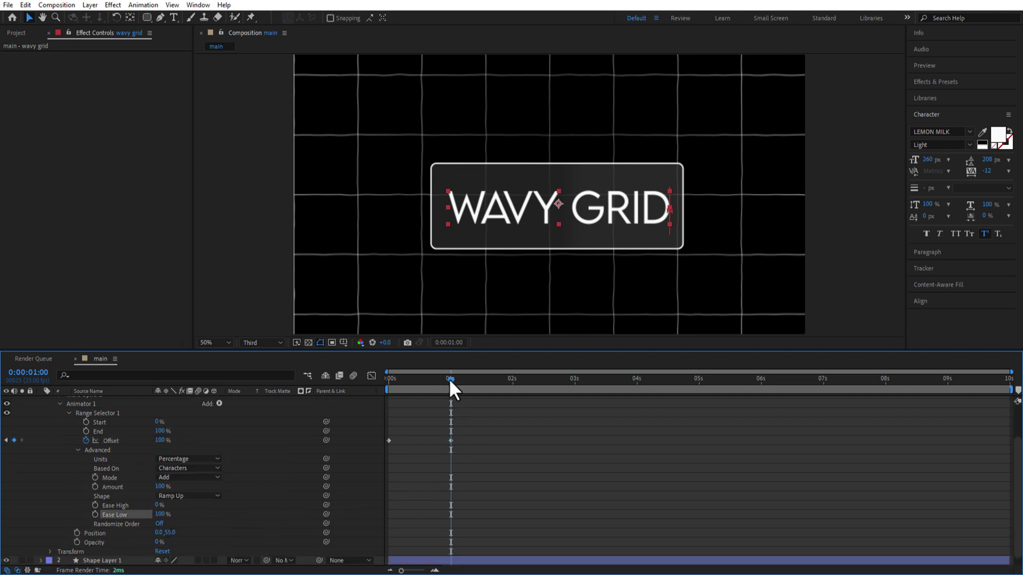
Preview the letter reveal from the start and collapse the animator properties.
{"action": "left_click_drag", "start_coordinate": [450, 380], "coordinate": [360, 399]}
{"action": "key", "text": "space"}
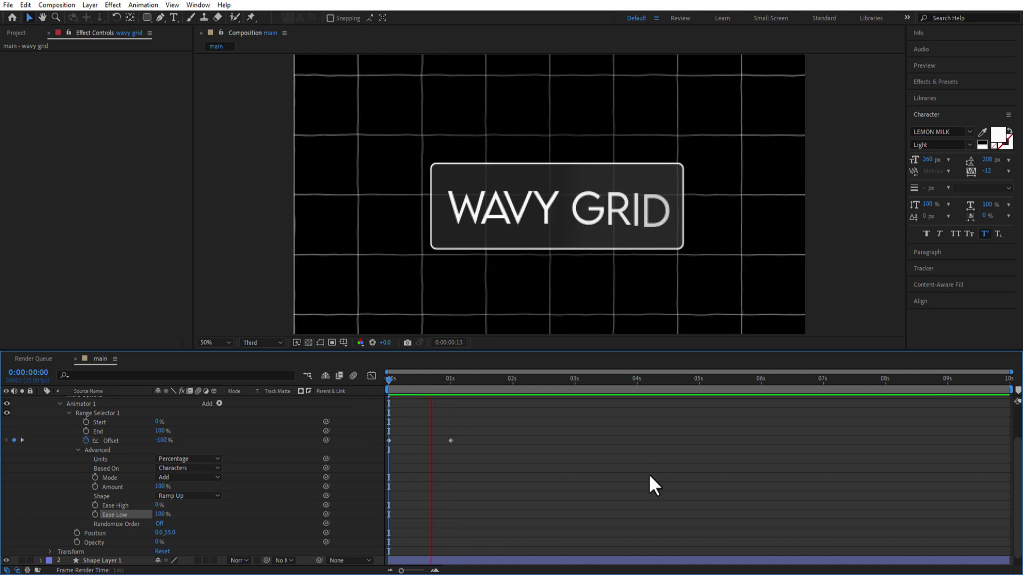
{"action": "left_click", "coordinate": [70, 413]}
{"action": "left_click", "coordinate": [58, 447]}
Pre-compose the wavy grid and Shape Layer 1 layers into a precomp named 'text'.
{"action": "left_click", "coordinate": [41, 401]}
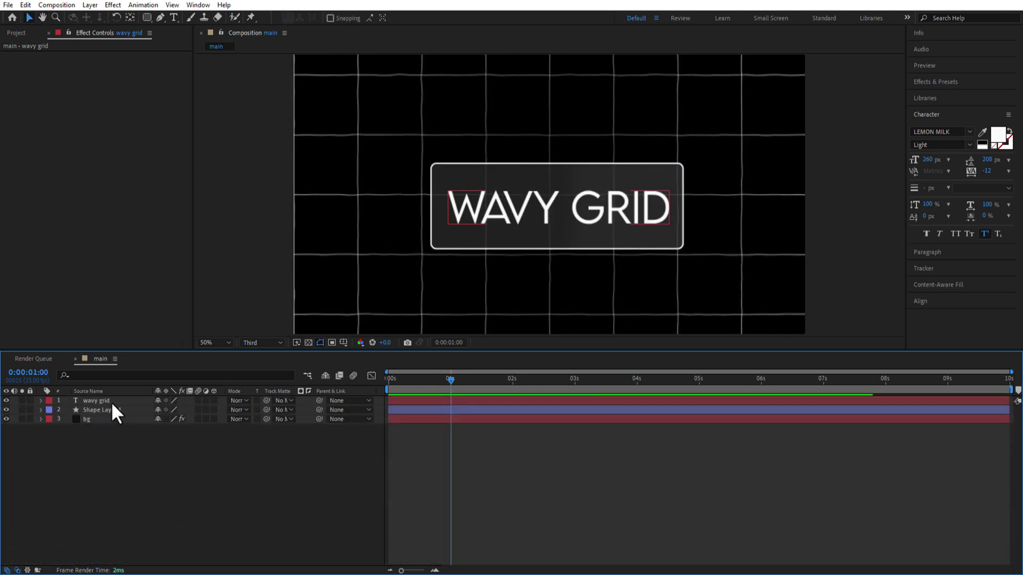
{"action": "left_click", "coordinate": [112, 400]}
{"action": "right_click", "coordinate": [107, 400]}
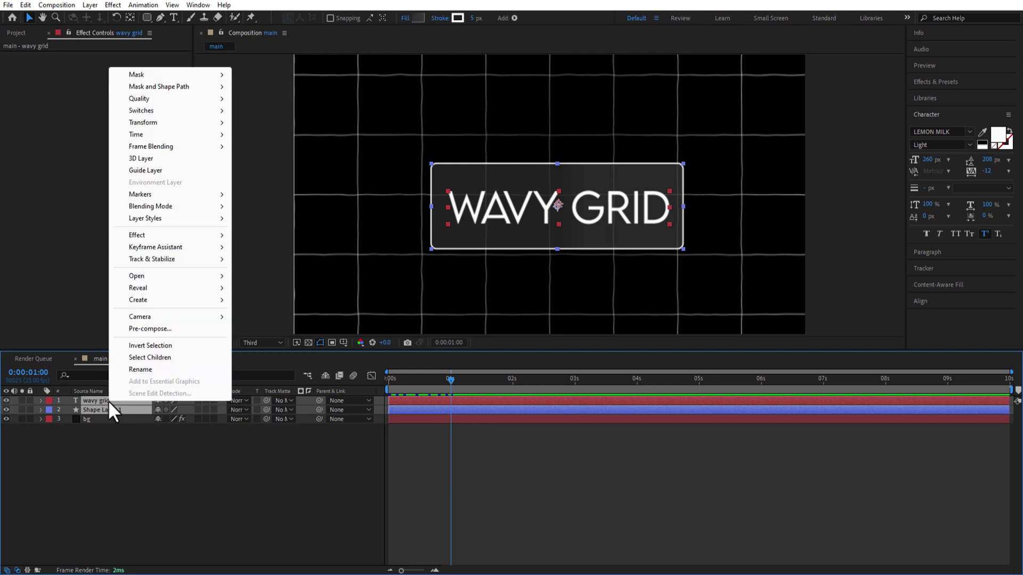
{"action": "left_click", "coordinate": [154, 330]}
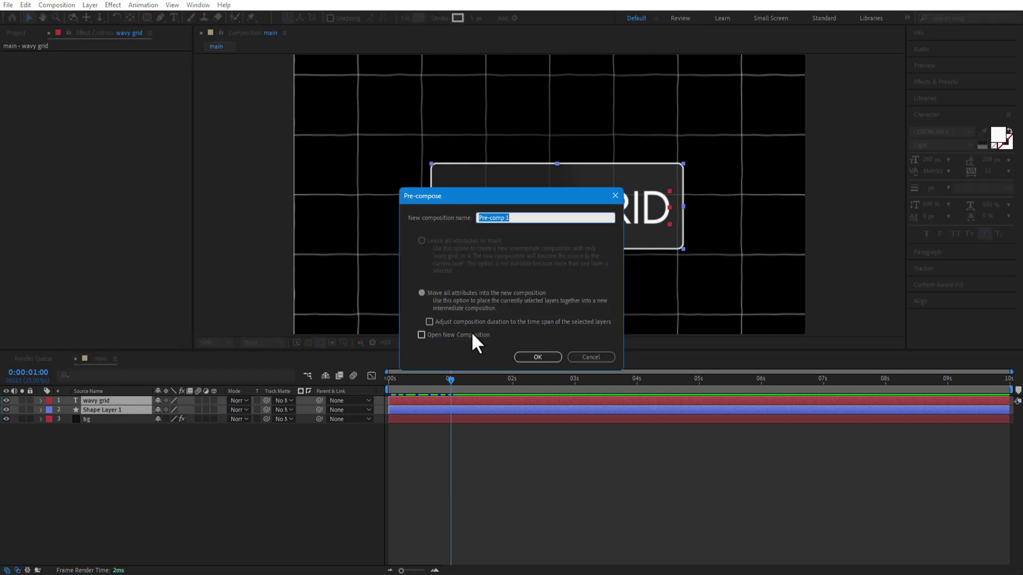
{"action": "type", "text": "text"}
{"action": "left_click", "coordinate": [538, 357]}
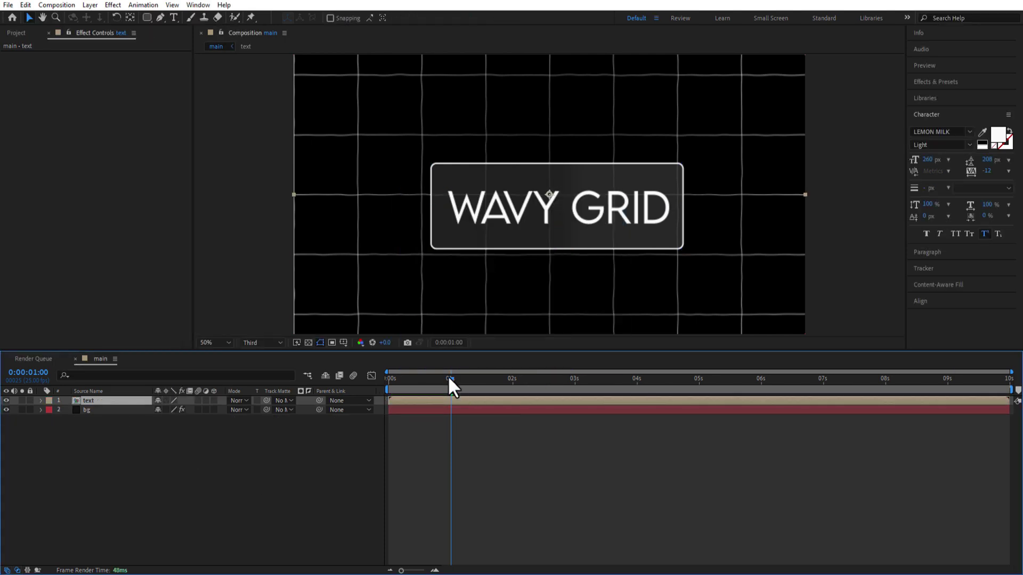
Keyframe the text layer's Position Y from 1214 at 0s to 552 at 0:15.
{"action": "left_click", "coordinate": [388, 378]}
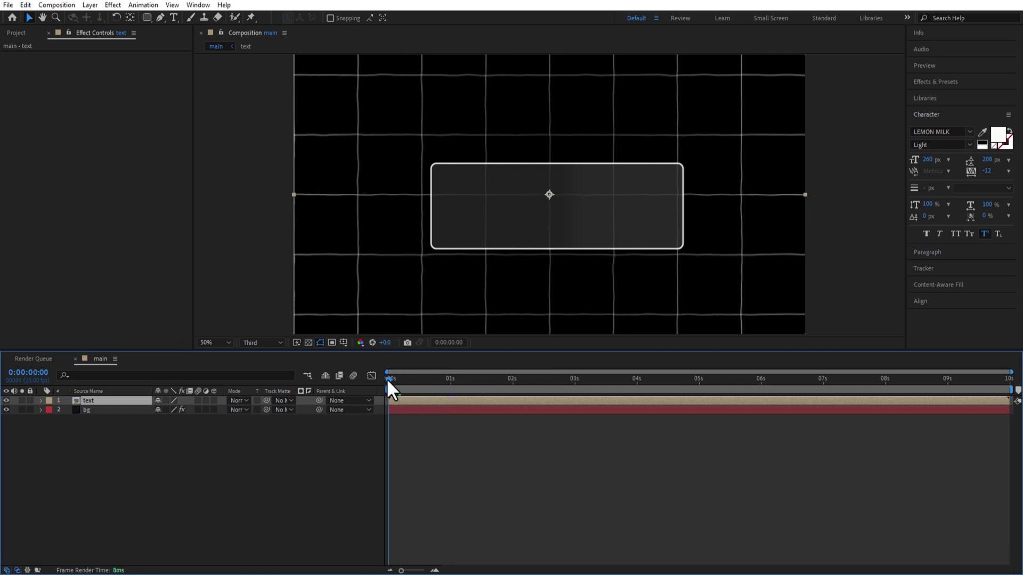
{"action": "key", "text": "p"}
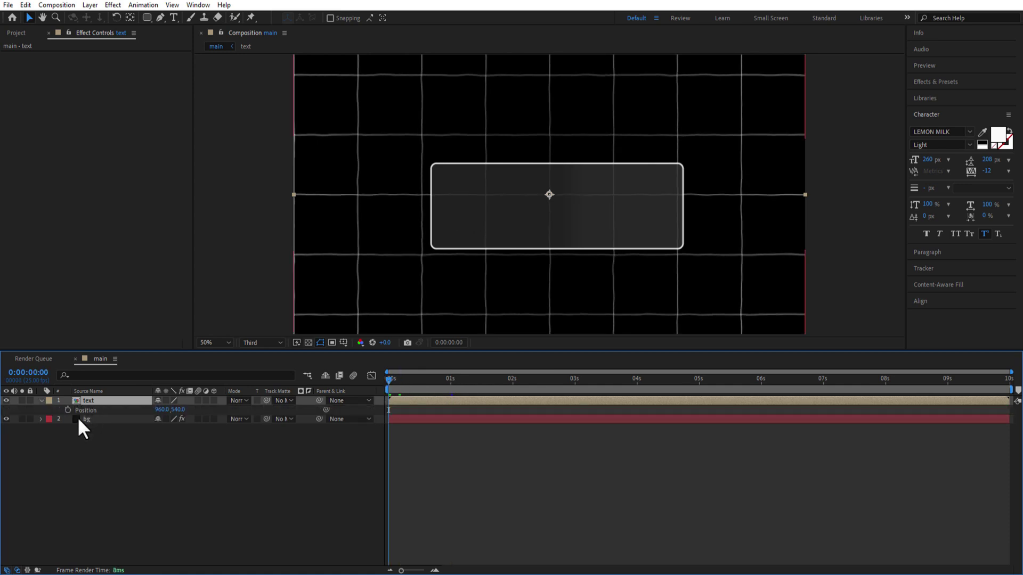
{"action": "left_click", "coordinate": [68, 410]}
{"action": "left_click_drag", "start_coordinate": [180, 410], "coordinate": [524, 425]}
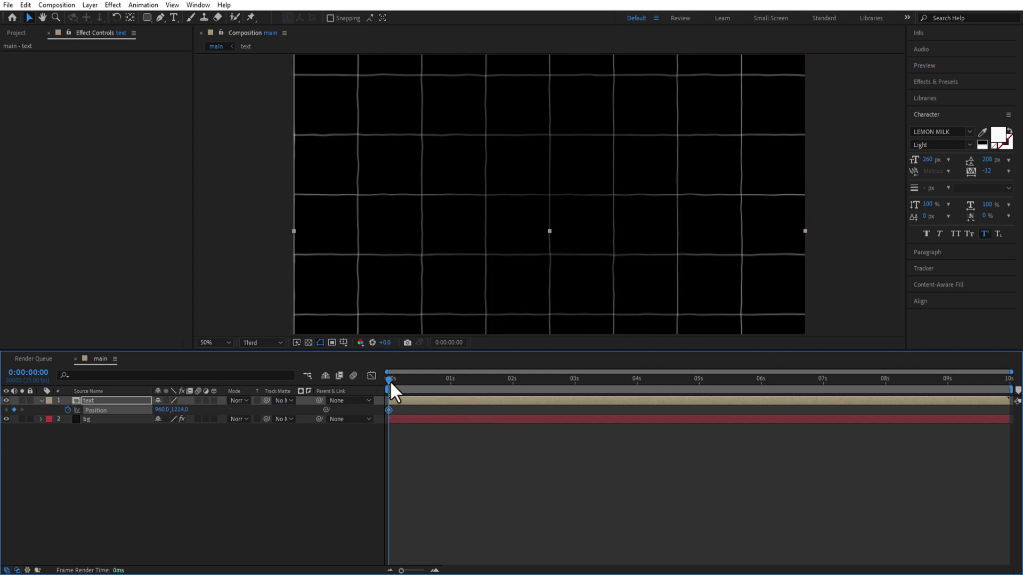
{"action": "key", "text": "space"}
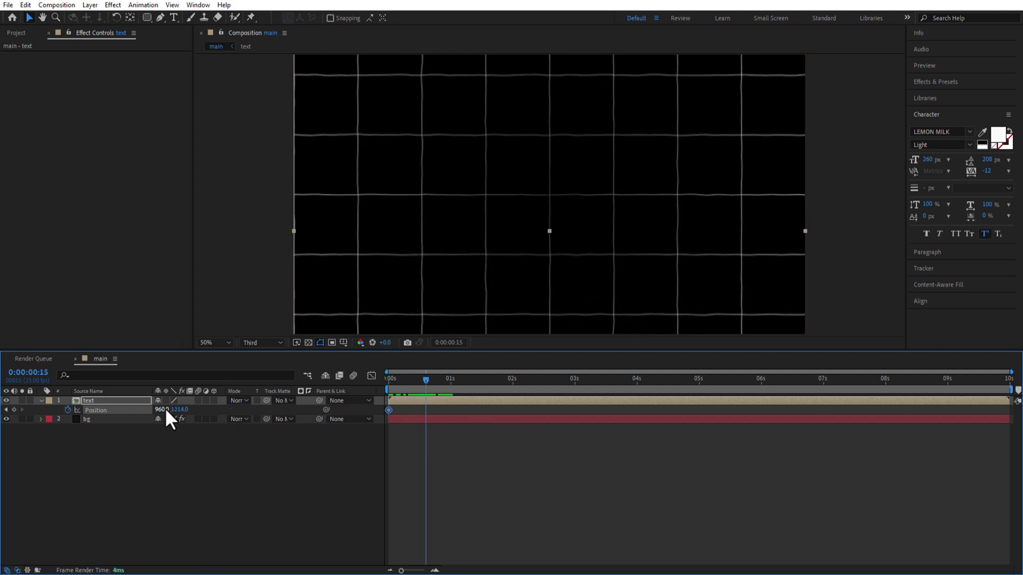
{"action": "left_click_drag", "start_coordinate": [183, 409], "coordinate": [433, 499]}
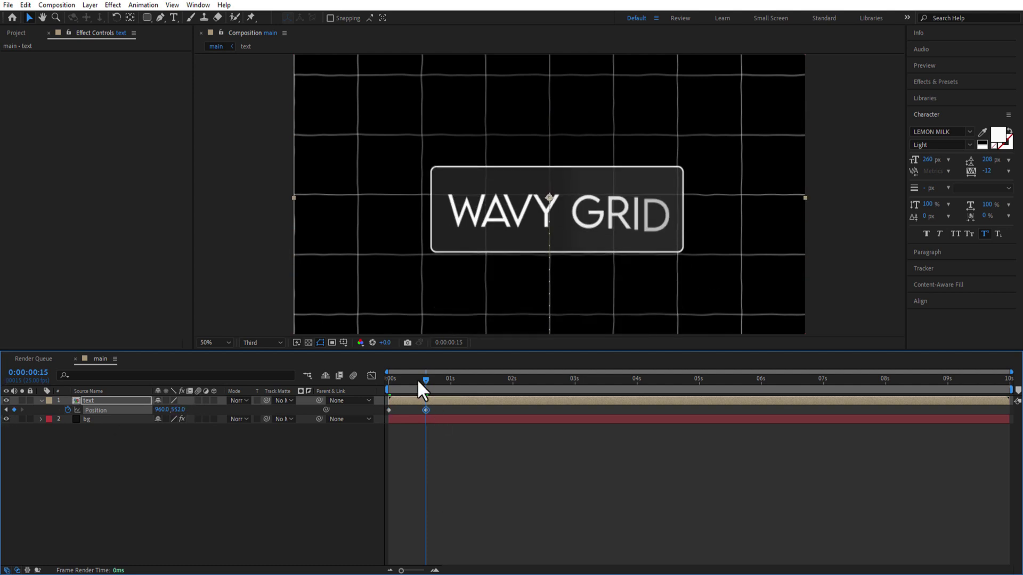
{"action": "key", "text": "space"}
{"action": "key", "text": "space"}
Apply Easy Ease to both Position keyframes and enable motion blur for the layer and composition.
{"action": "right_click", "coordinate": [426, 411]}
{"action": "left_click", "coordinate": [588, 446]}
{"action": "left_click", "coordinate": [198, 400]}
{"action": "left_click", "coordinate": [354, 374]}
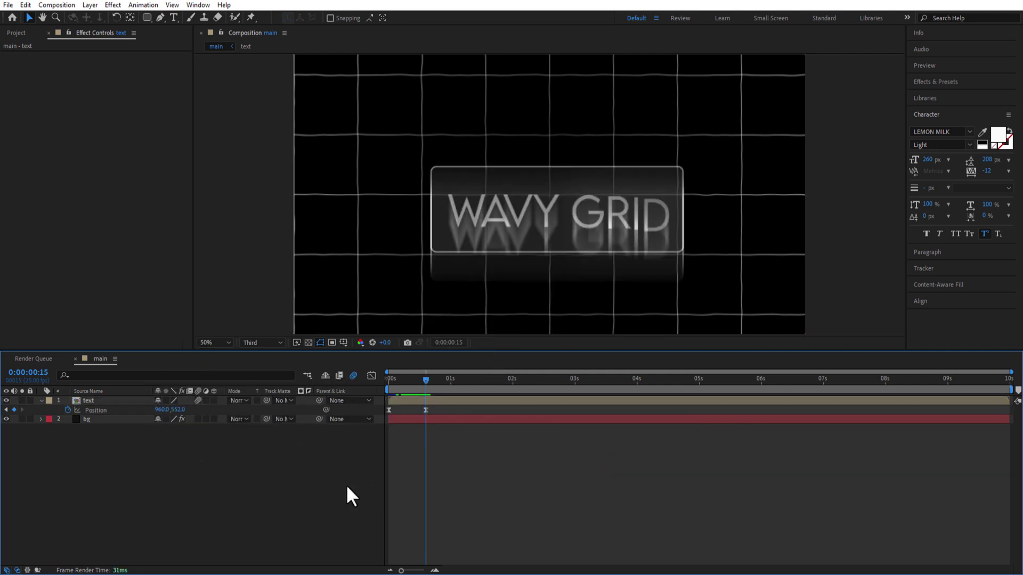
Inside the text precomp, shift the wavy grid layer's Offset keyframes later in time.
{"action": "double_click", "coordinate": [107, 400]}
{"action": "left_click", "coordinate": [104, 401]}
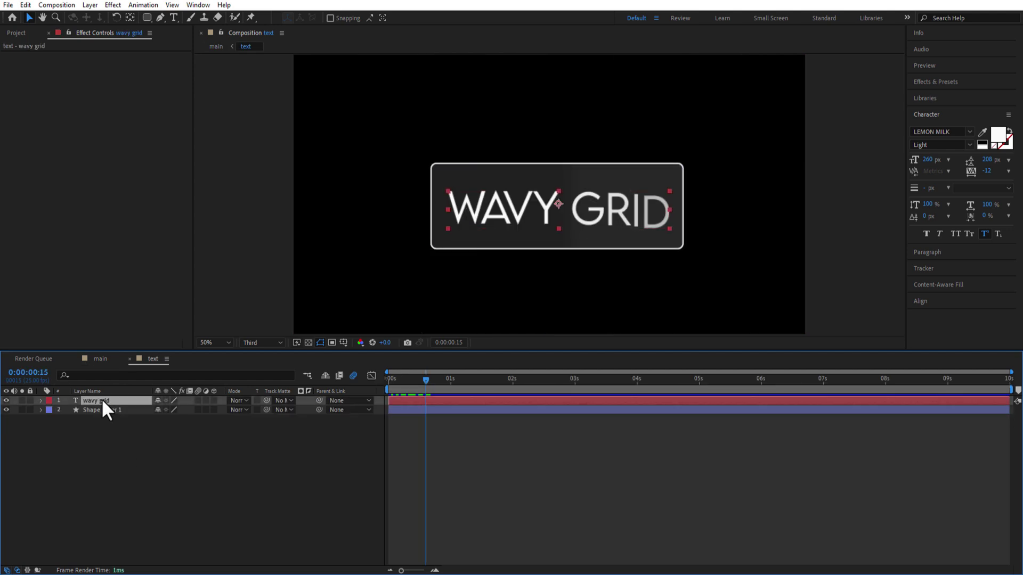
{"action": "key", "text": "u"}
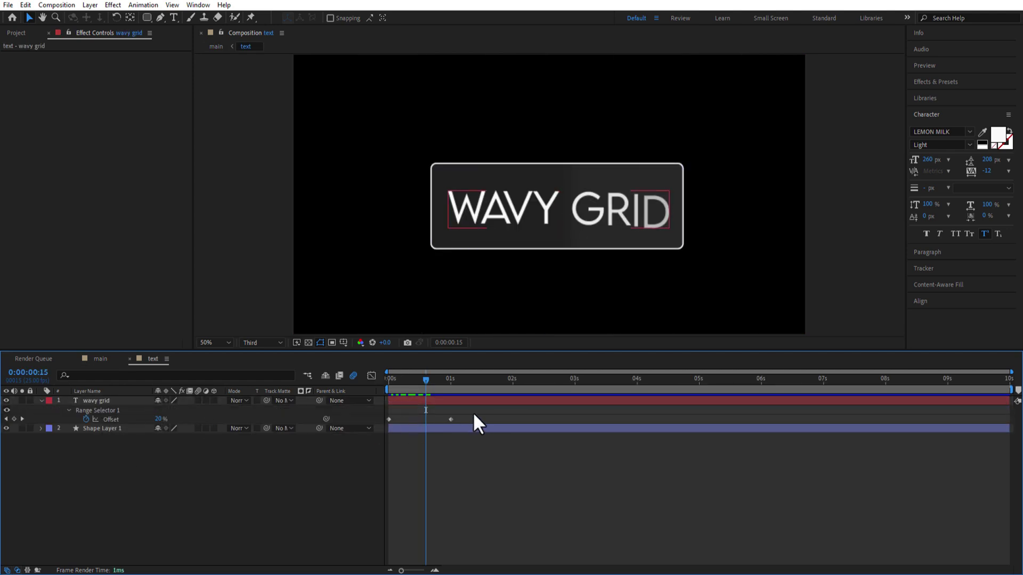
{"action": "mouse_move", "coordinate": [474, 424]}
{"action": "left_mouse_down"}
{"action": "mouse_move", "coordinate": [377, 422]}
{"action": "mouse_move", "coordinate": [426, 420]}
{"action": "left_mouse_up"}
{"action": "left_click", "coordinate": [383, 384]}
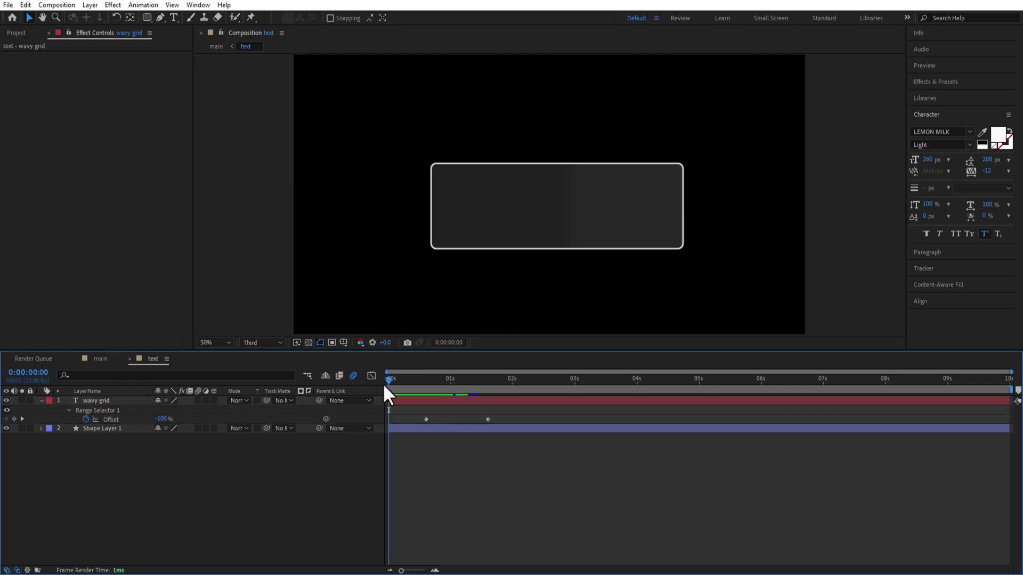
Return to the main composition and preview the title animation.
{"action": "left_click", "coordinate": [101, 359]}
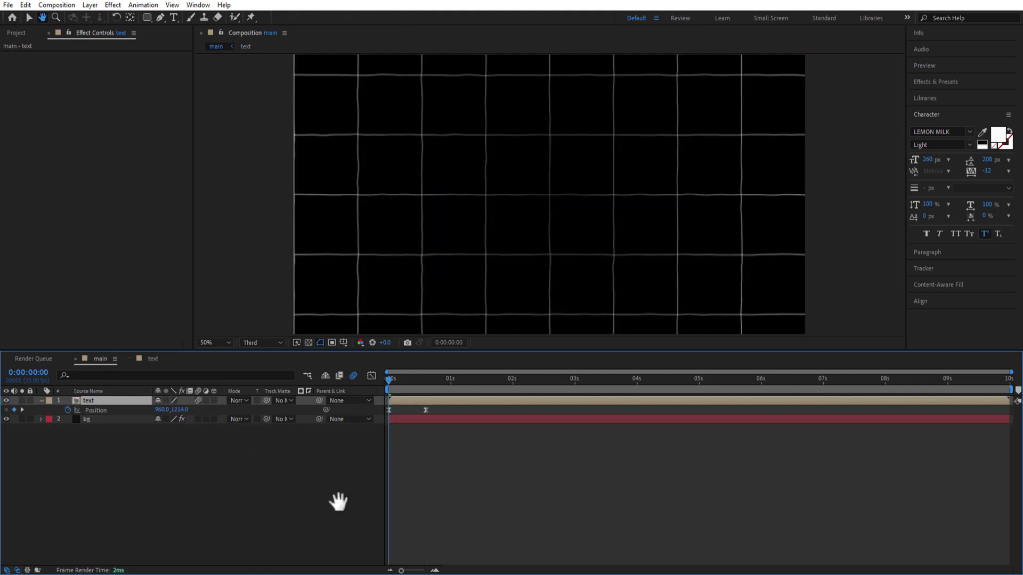
{"action": "key", "text": "space"}
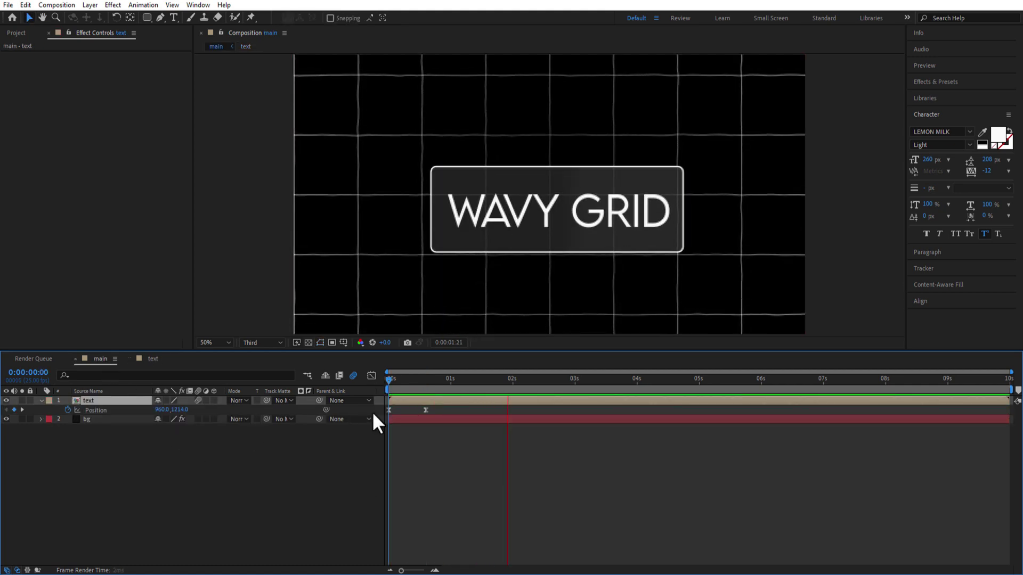
{"action": "left_click", "coordinate": [426, 379]}
In the Graph Editor, raise the first Position keyframe's influence to about 94%, then preview.
{"action": "left_click_drag", "start_coordinate": [432, 406], "coordinate": [387, 414]}
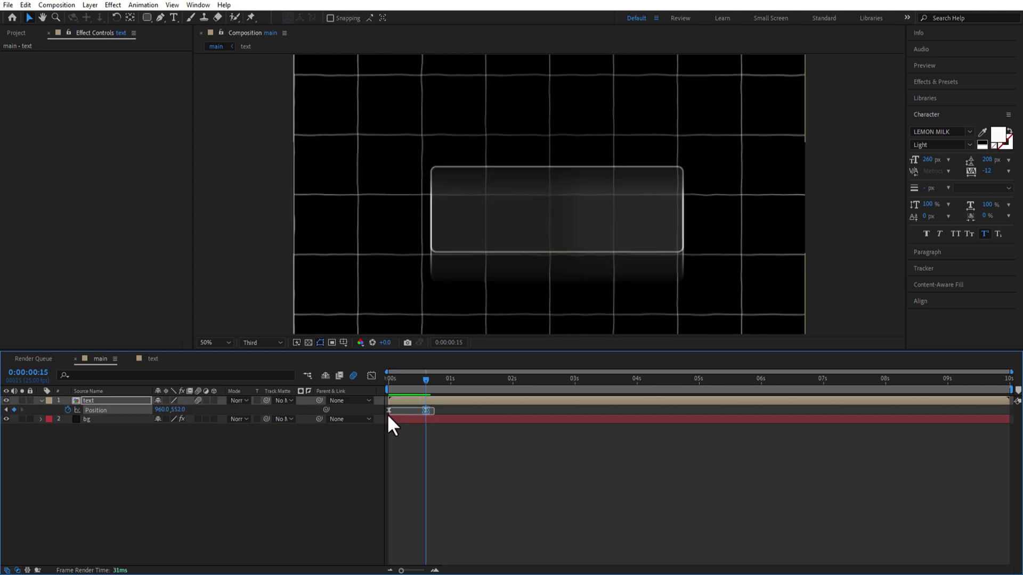
{"action": "left_click", "coordinate": [372, 375]}
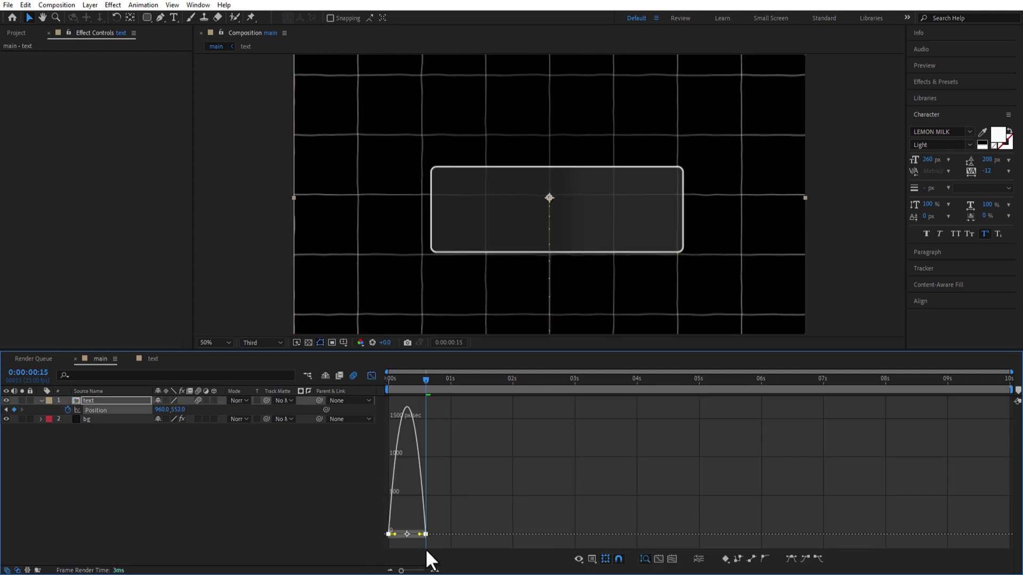
{"action": "left_click_drag", "start_coordinate": [395, 533], "coordinate": [407, 535]}
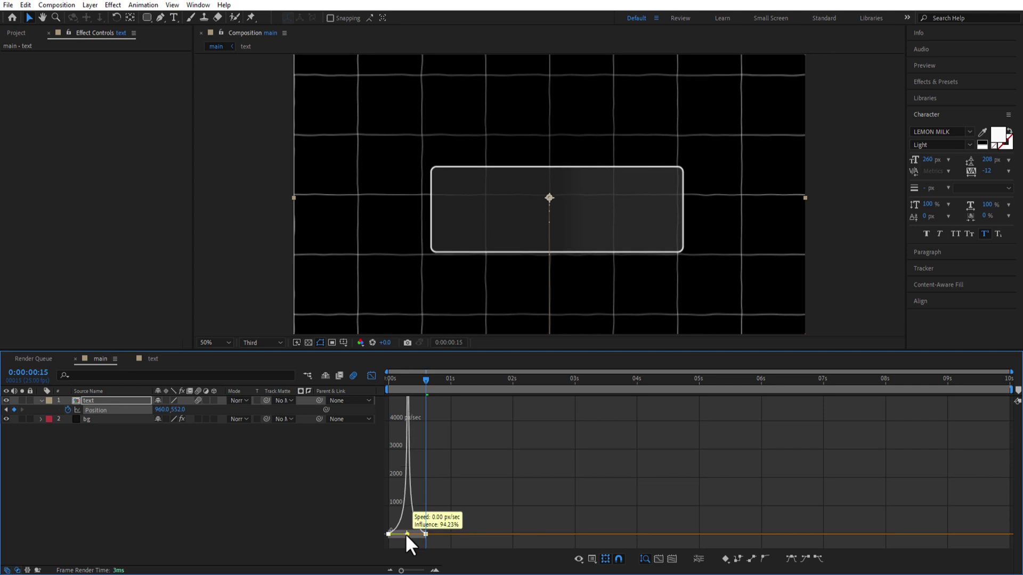
{"action": "left_click", "coordinate": [373, 377]}
{"action": "key", "text": "space"}
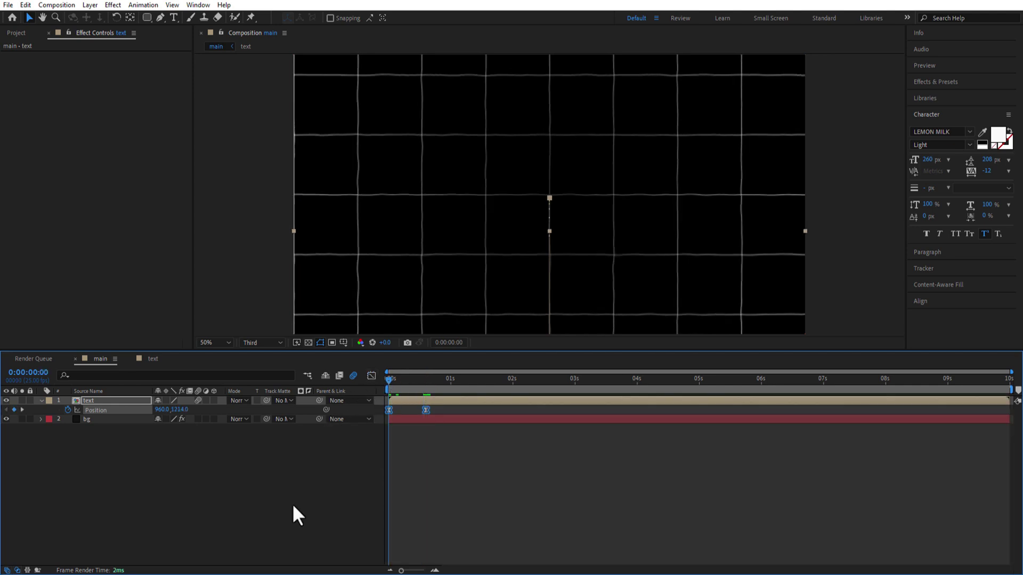
{"action": "key", "text": "space"}
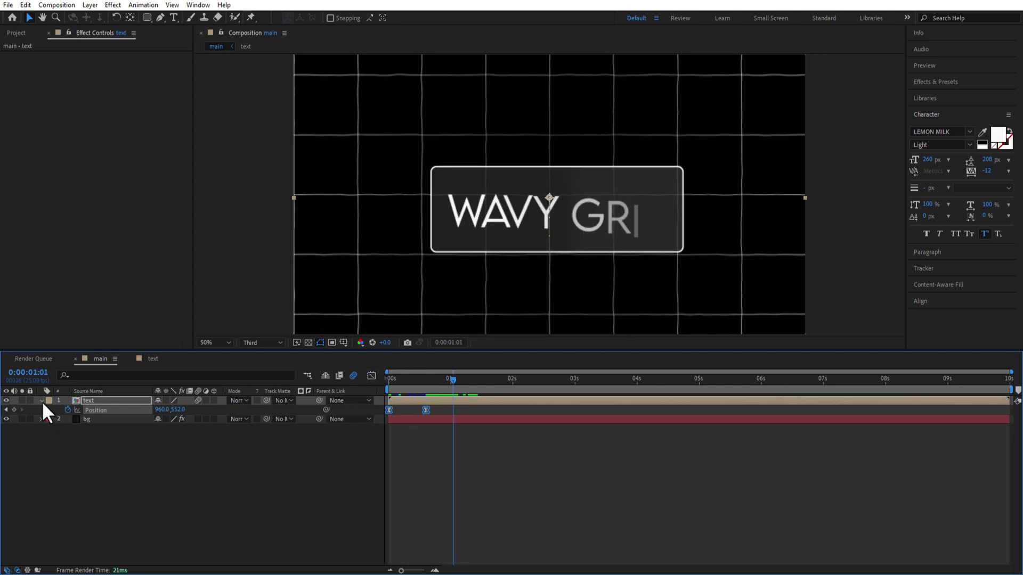
Apply Posterize Time at 15 fps to the text layer and preview it from the start.
{"action": "left_click", "coordinate": [41, 400]}
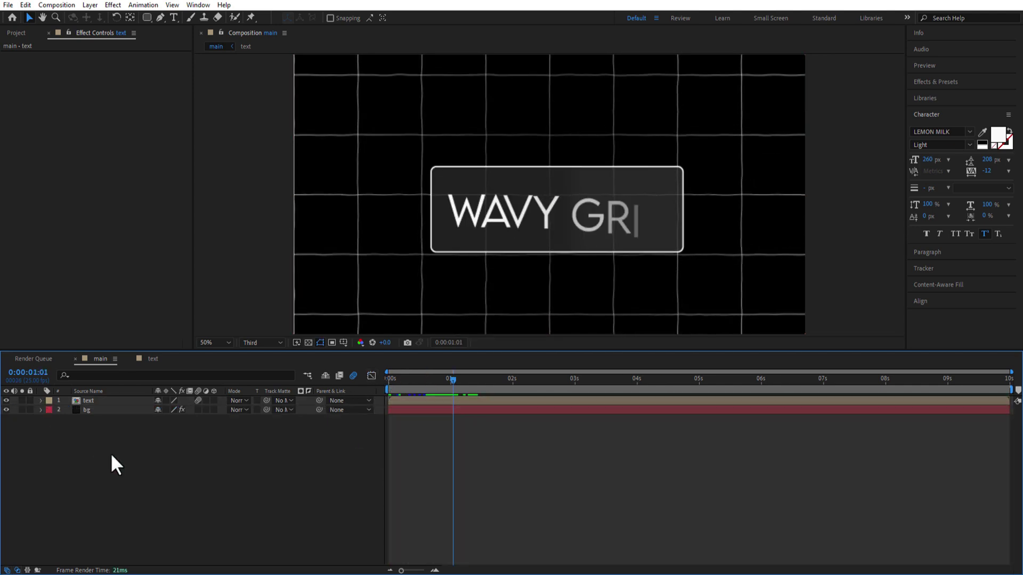
{"action": "left_click", "coordinate": [936, 82]}
{"action": "type", "text": "poster"}
{"action": "left_click", "coordinate": [963, 155]}
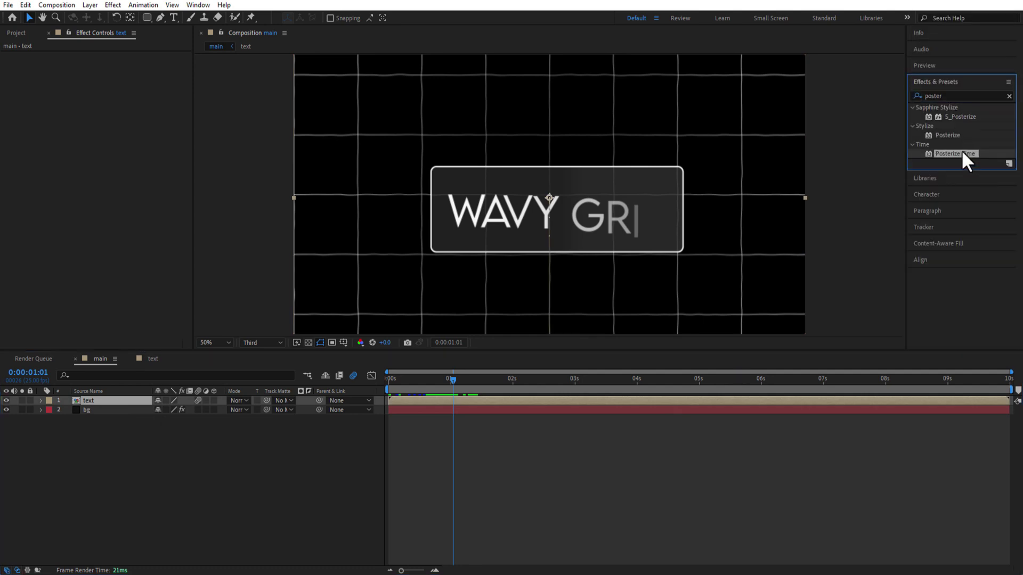
{"action": "left_click_drag", "start_coordinate": [955, 154], "coordinate": [120, 400]}
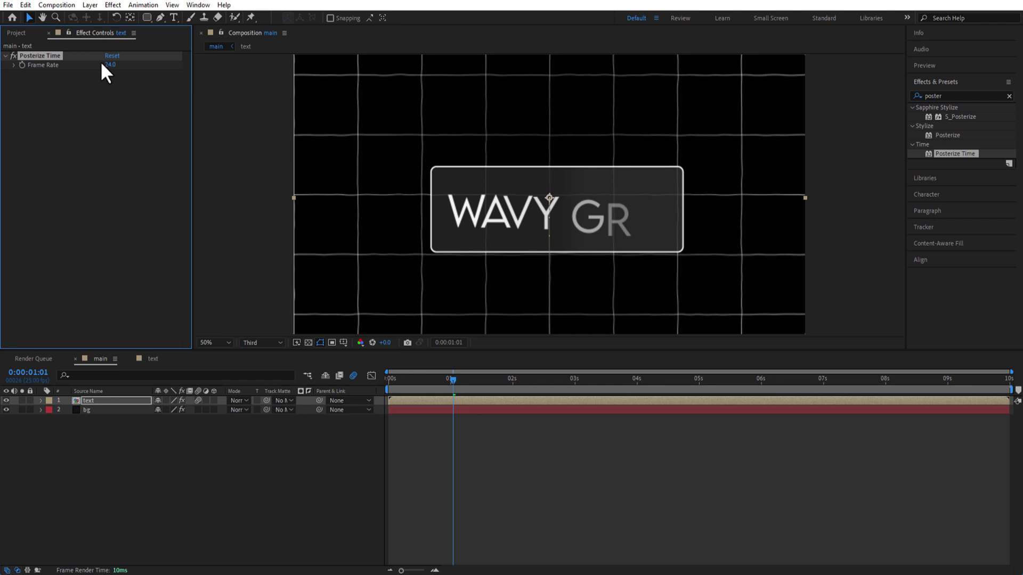
{"action": "type", "text": "15"}
{"action": "key", "text": "Return"}
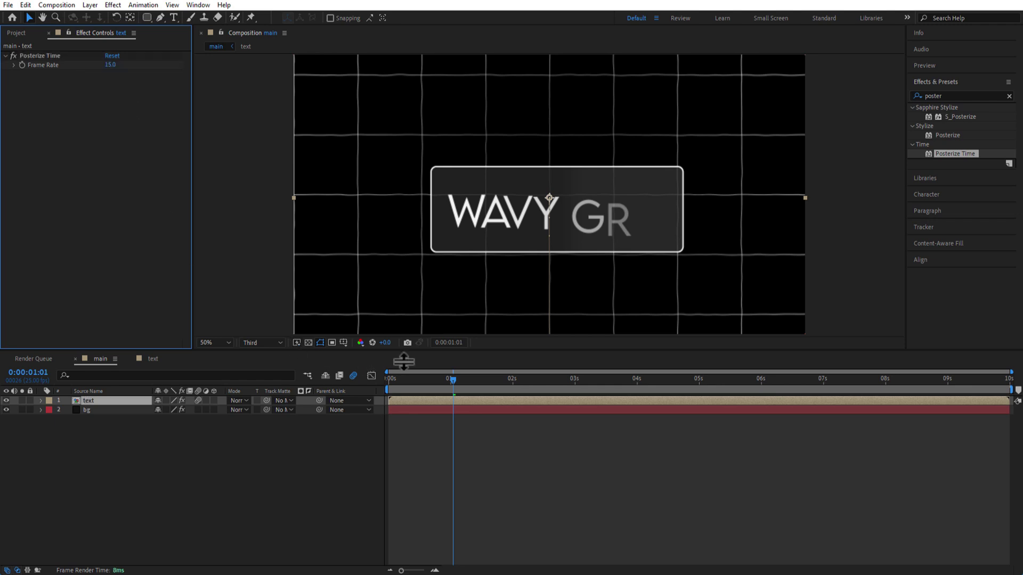
{"action": "key", "text": "Home"}
{"action": "key", "text": "space"}
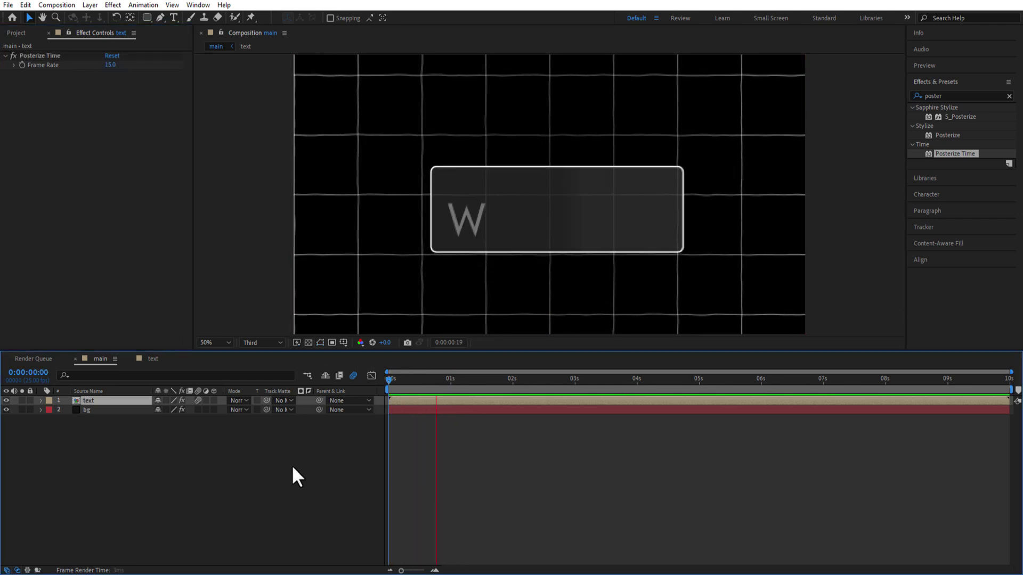